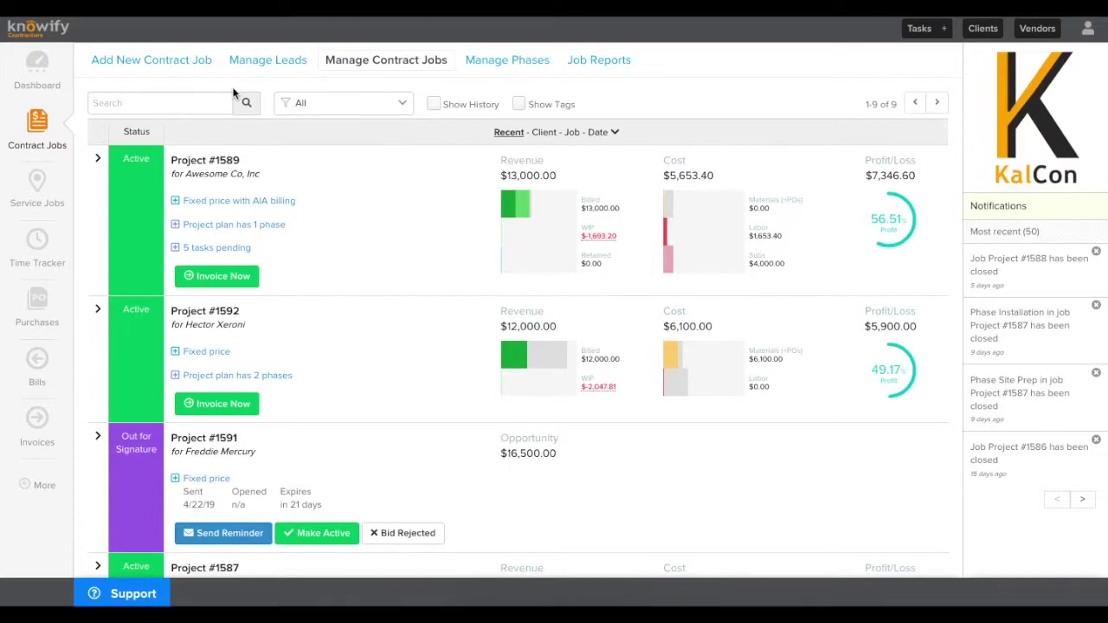
Step: Start a new contract job with the suggested name Project #1594 and assign the existing client located on Humboldt Street
left_click(152, 61)
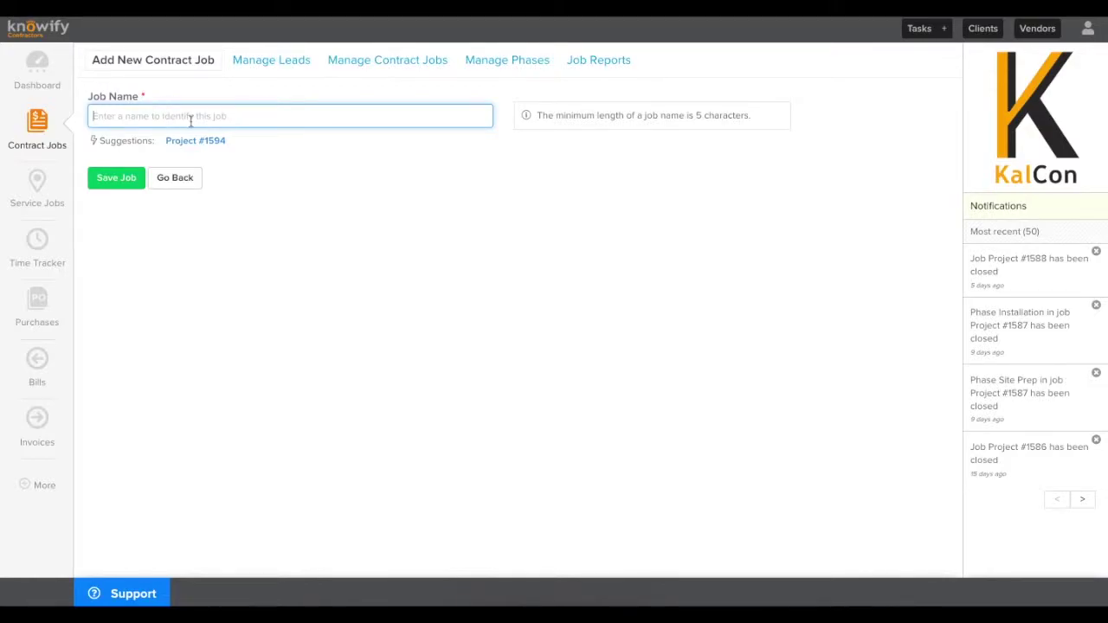
left_click(191, 147)
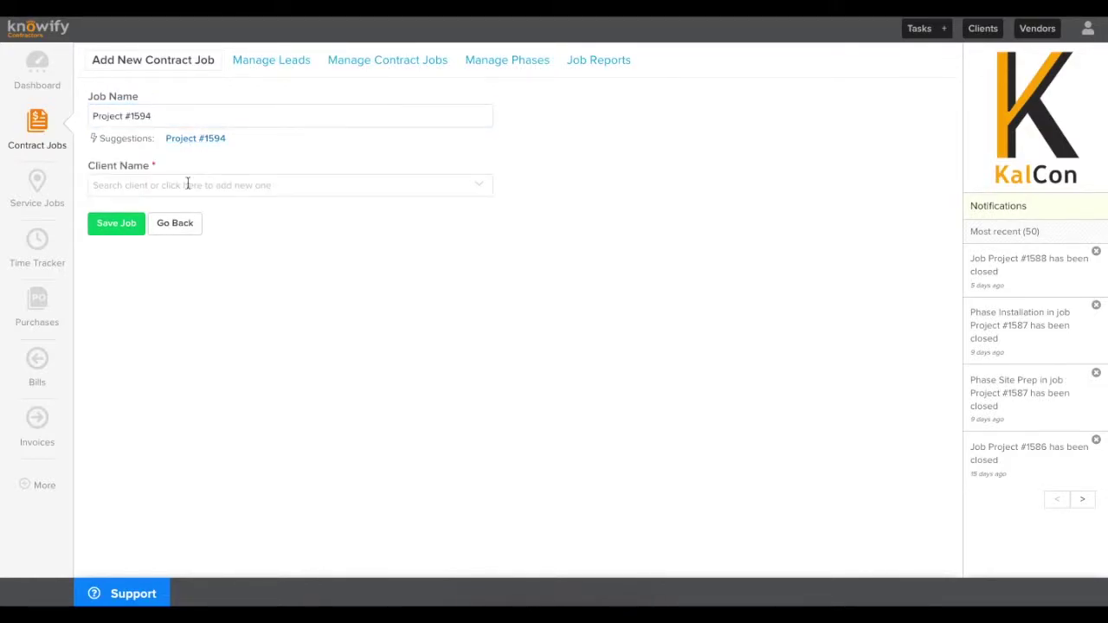
left_click(189, 185)
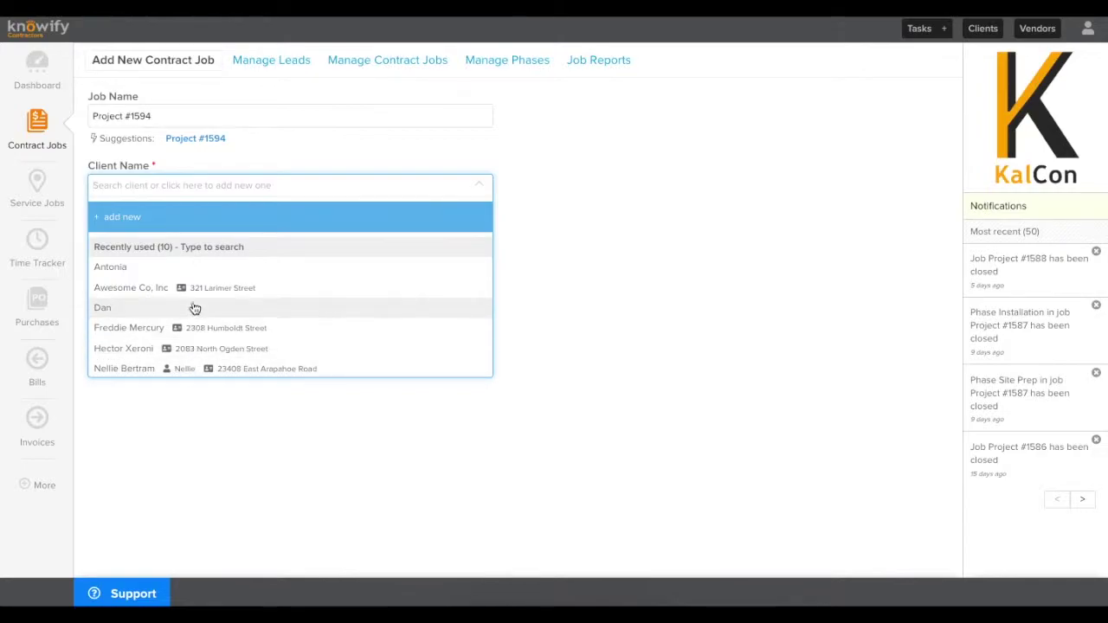
type("freddi")
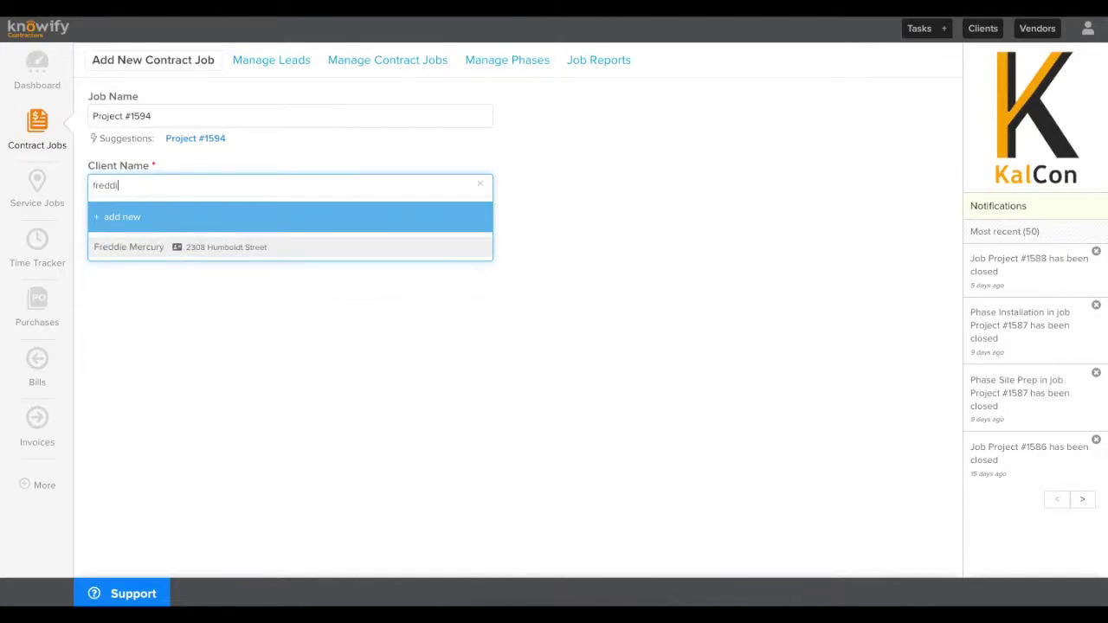
left_click(209, 250)
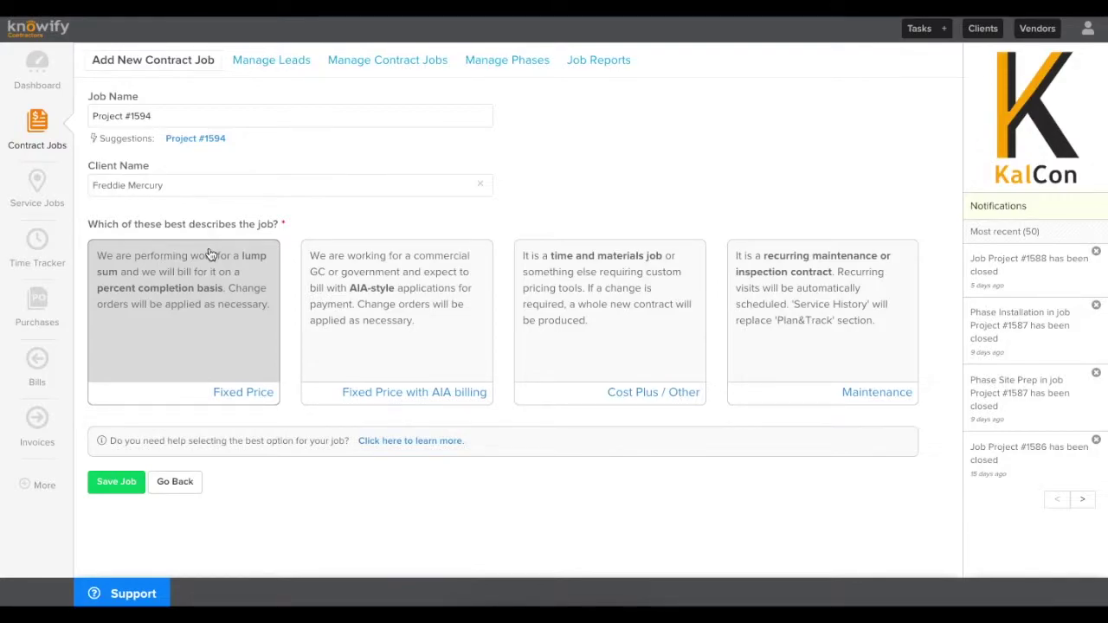
Step: Define the job as Fixed Price with Simple job costing, set the job address to the client address, and save the job
left_click(233, 407)
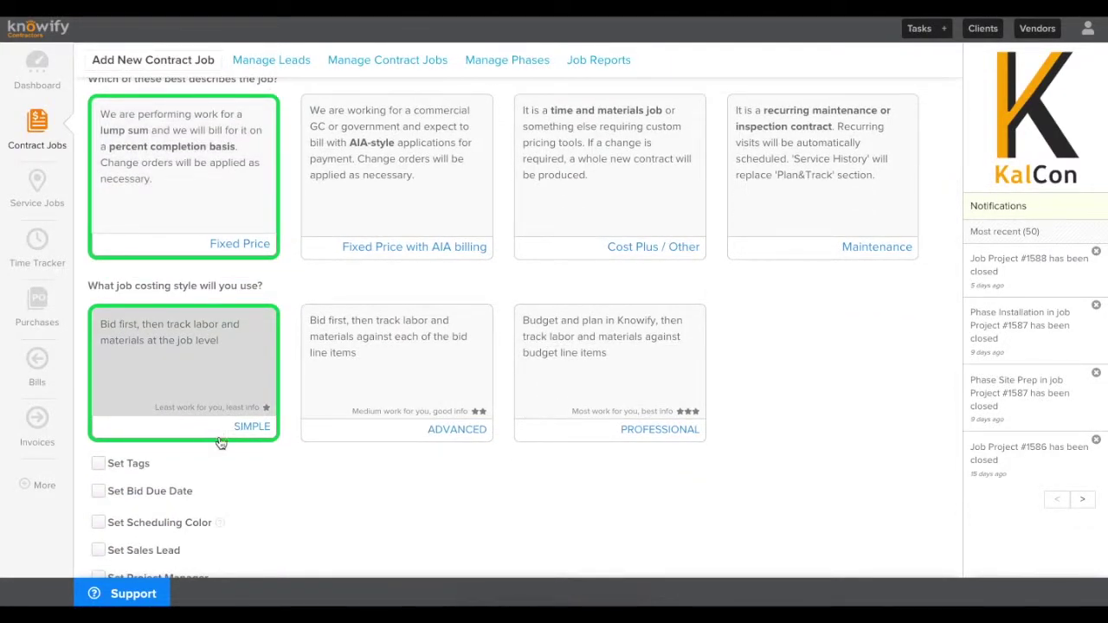
scroll(236, 441, "down", 1)
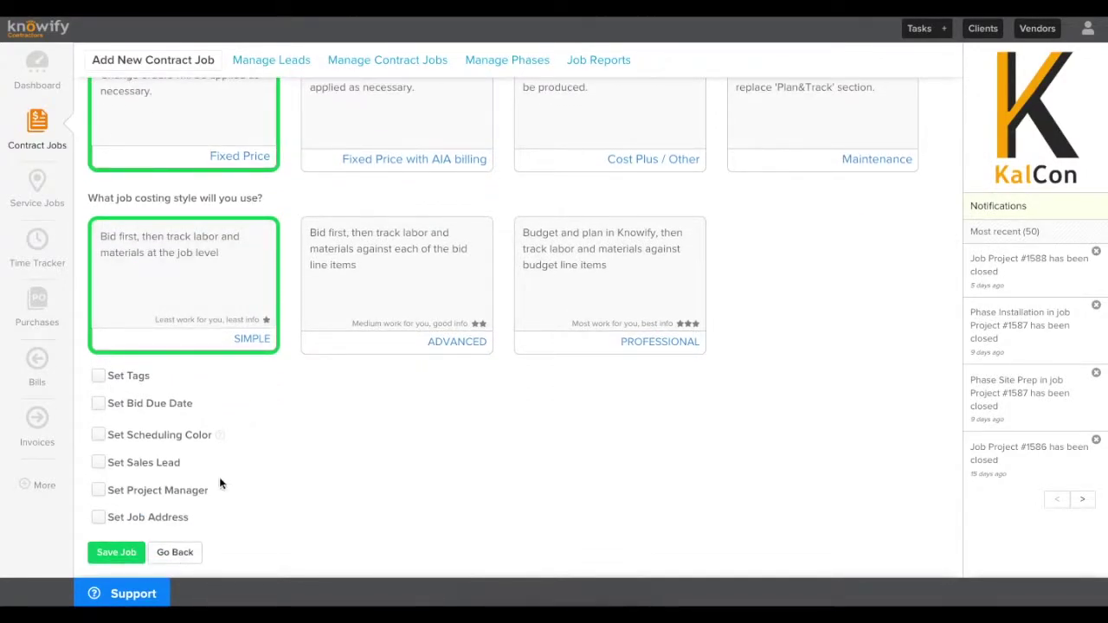
left_click(97, 517)
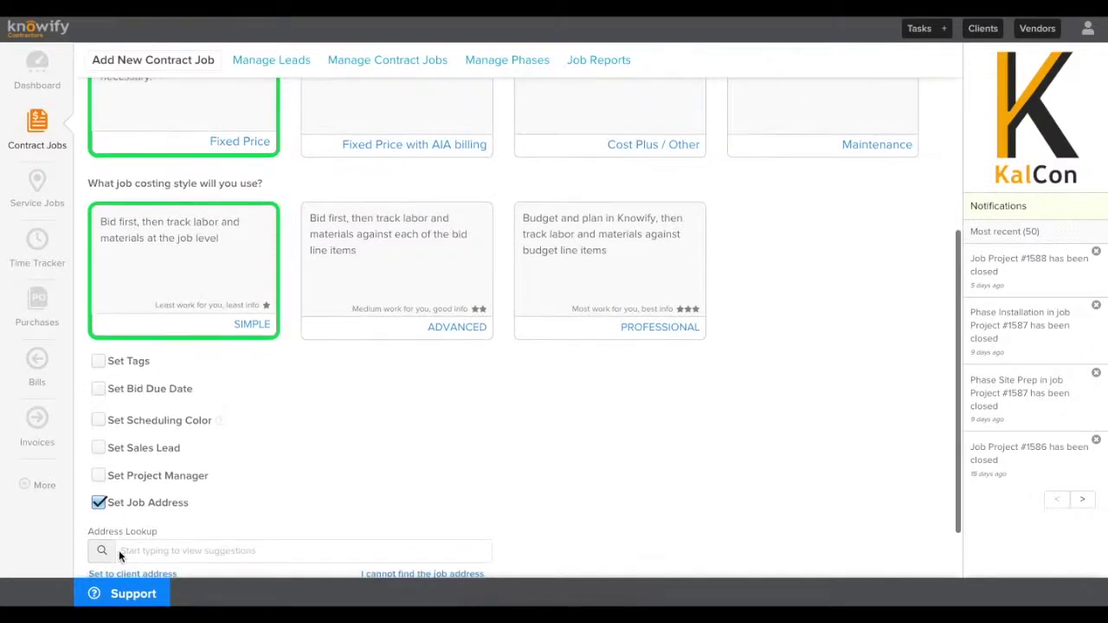
left_click(121, 544)
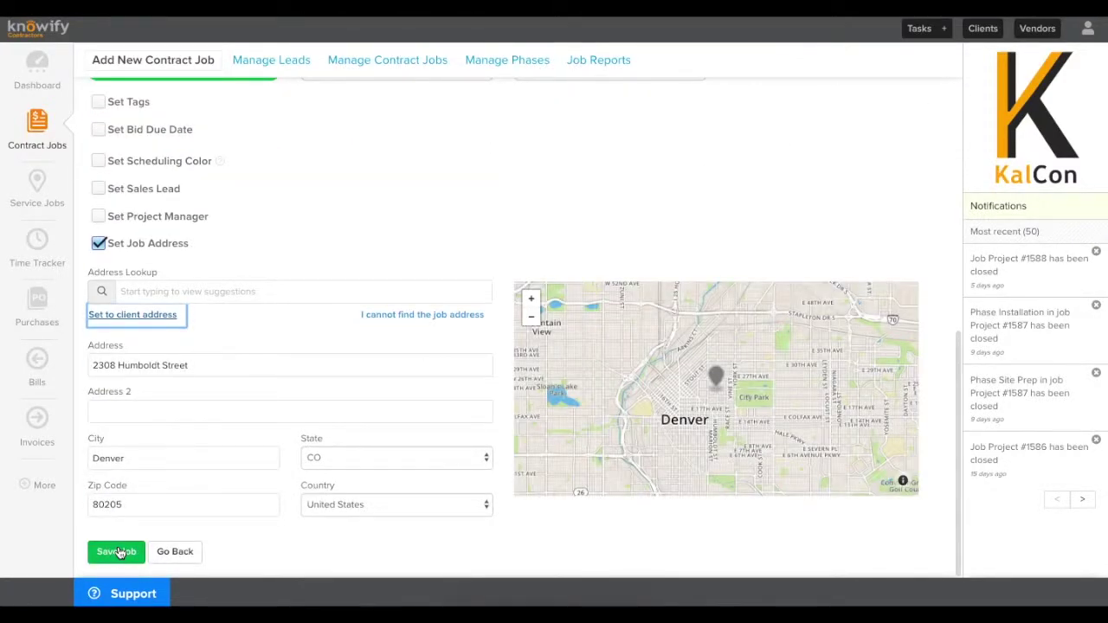
left_click(119, 552)
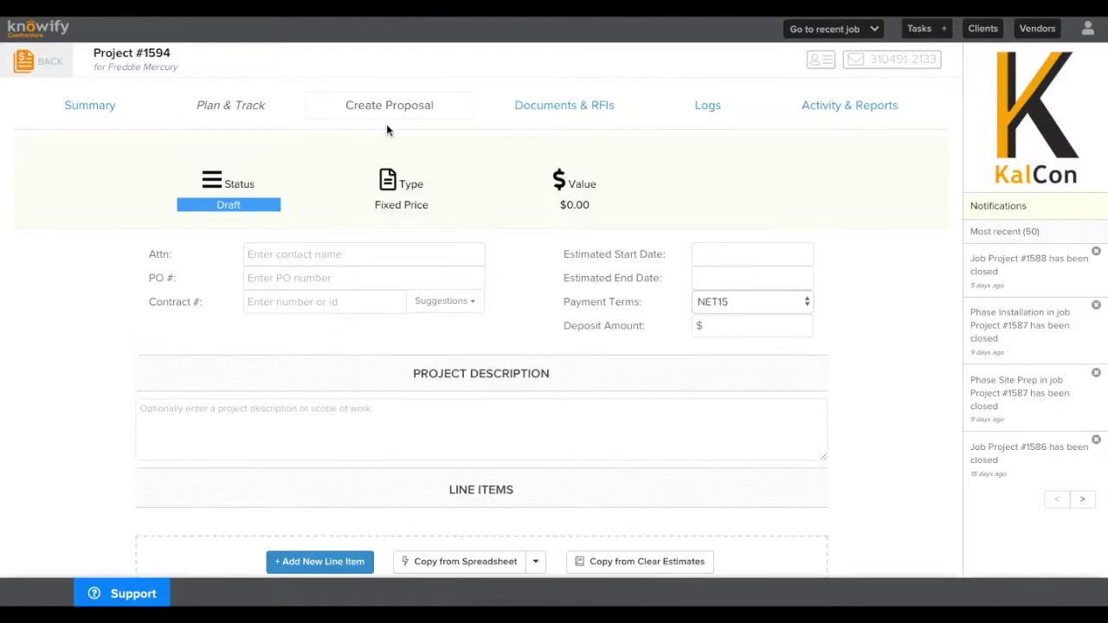
Step: Fill in the proposal's contact with the client's first name, enter the PO number, and apply a suggested contract number
left_click(372, 250)
type("Freddie")
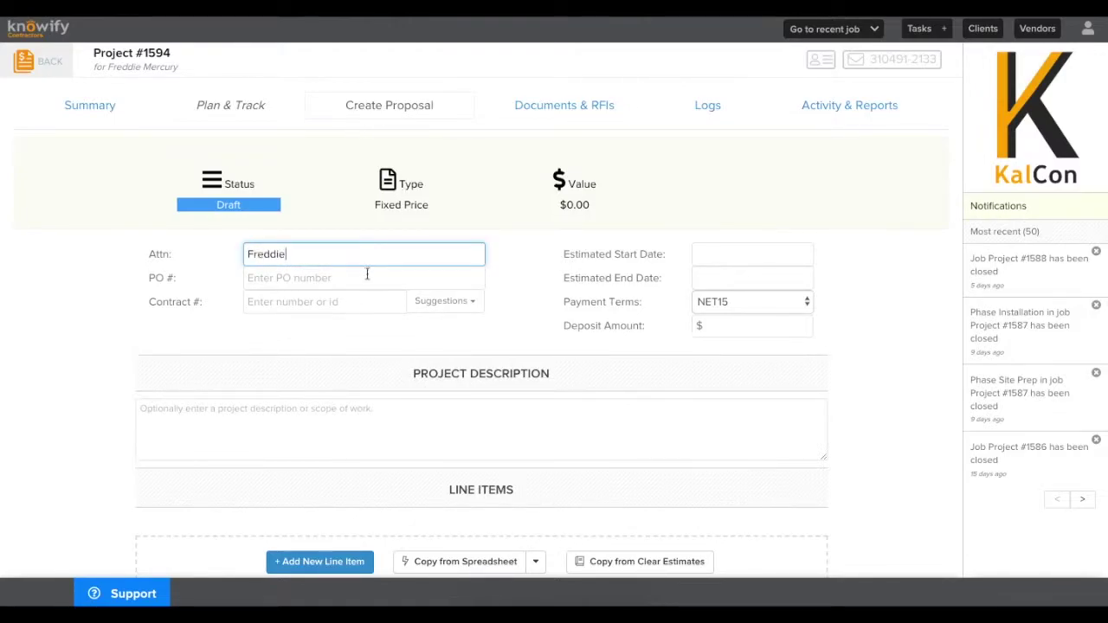
left_click(365, 276)
type("0")
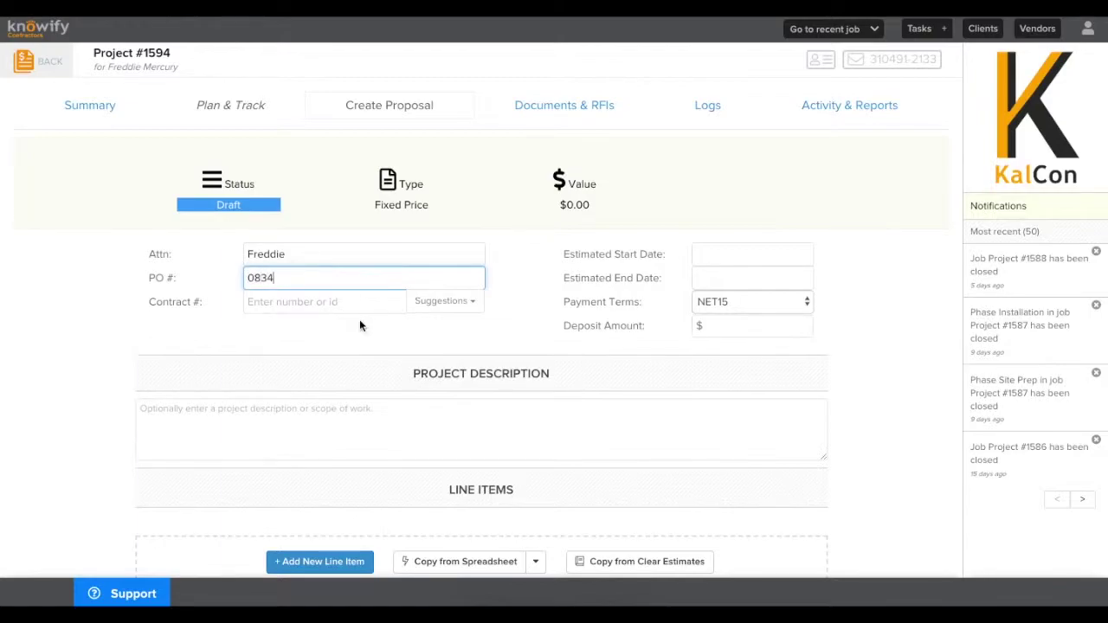
type("834")
left_click(433, 304)
left_click(435, 325)
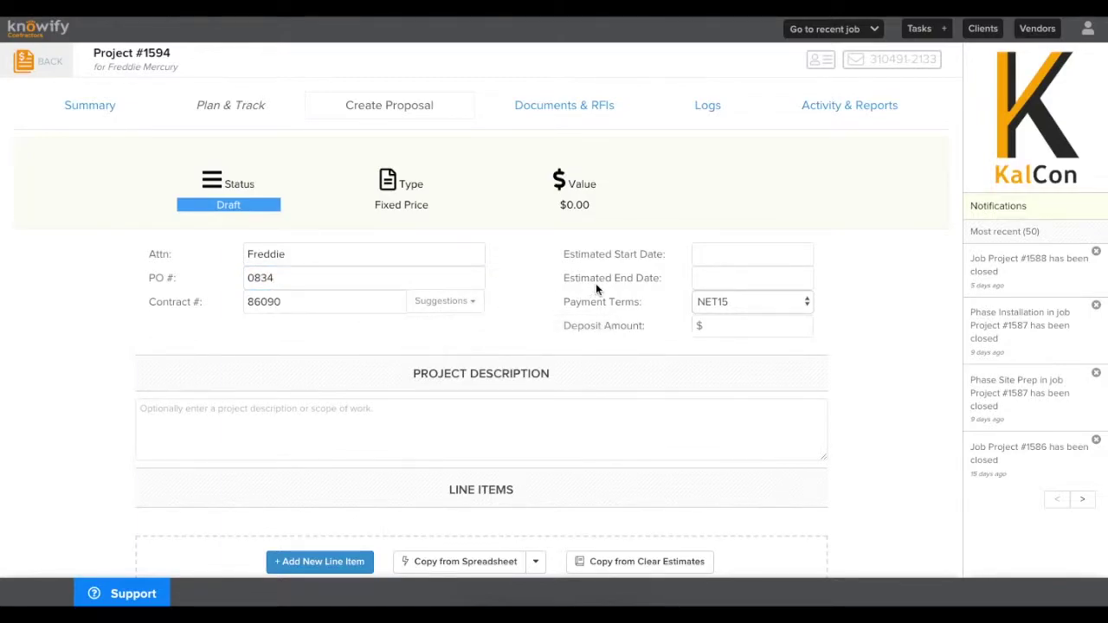
Step: Set the proposal's estimated start date to 05/02/19 and estimated end date to 06/30/19
left_click(701, 260)
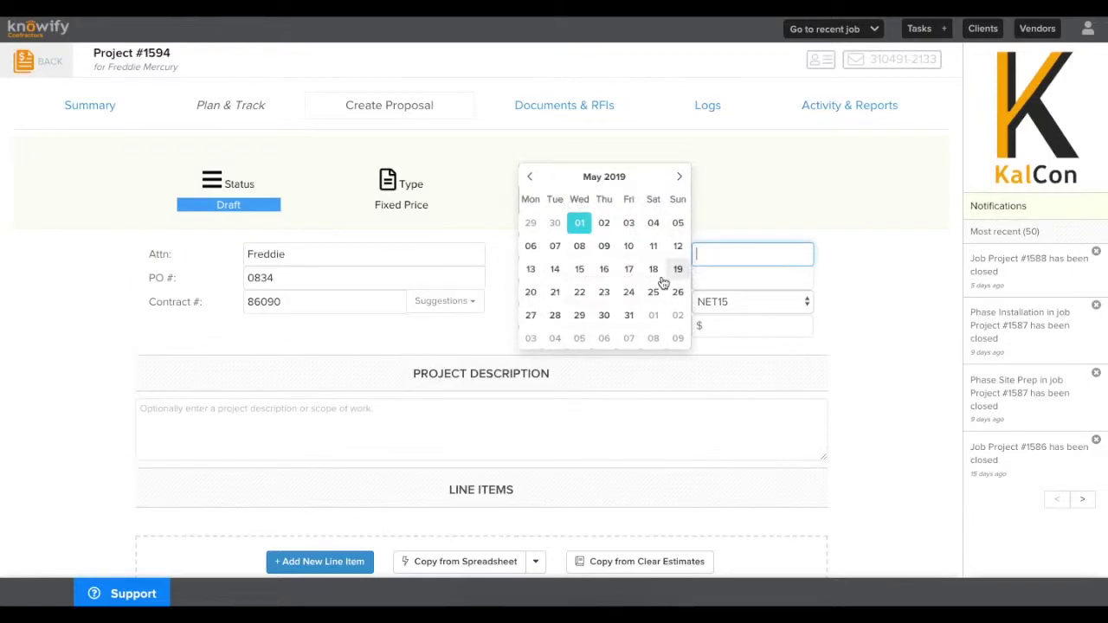
left_click(603, 222)
left_click(694, 276)
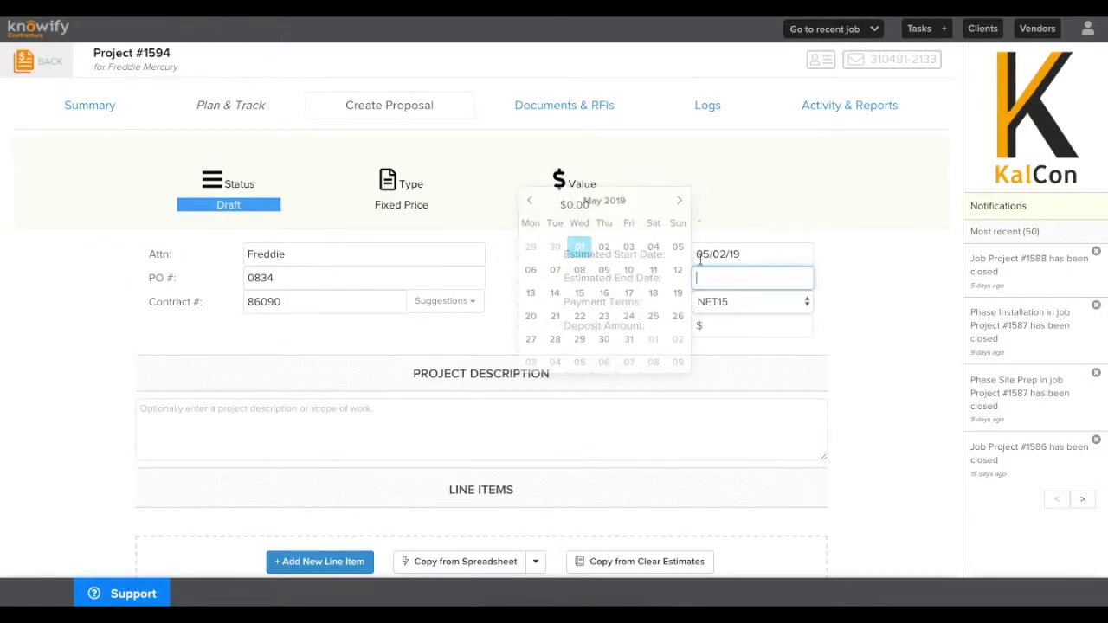
left_click(679, 200)
left_click(676, 342)
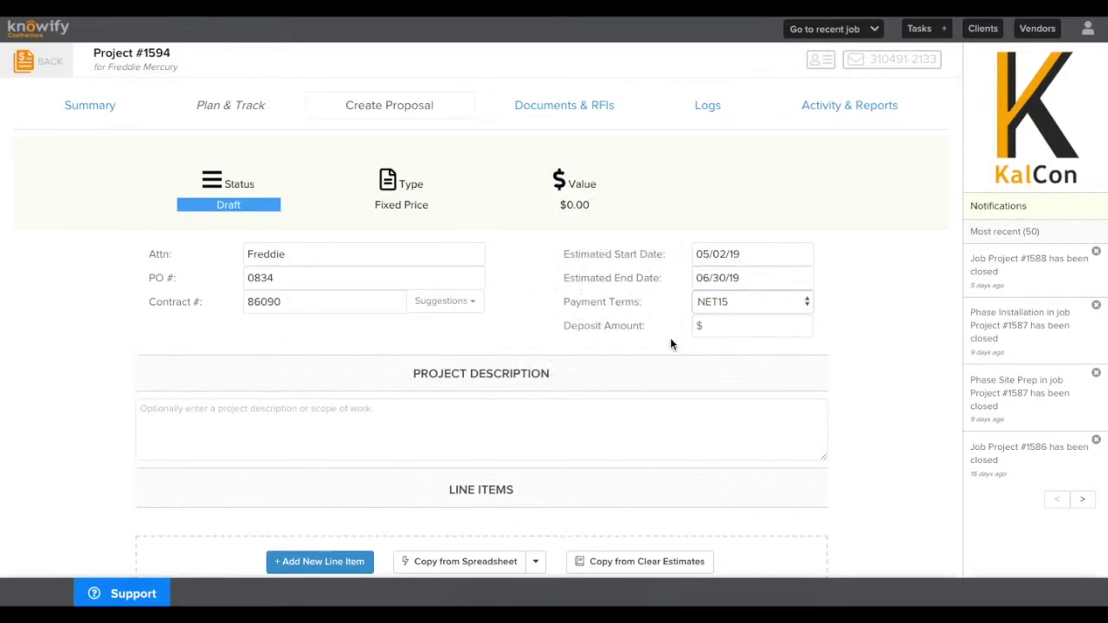
Step: Enter the project description "We will provide all labor and materials for the following:"
scroll(671, 345, "down", 2)
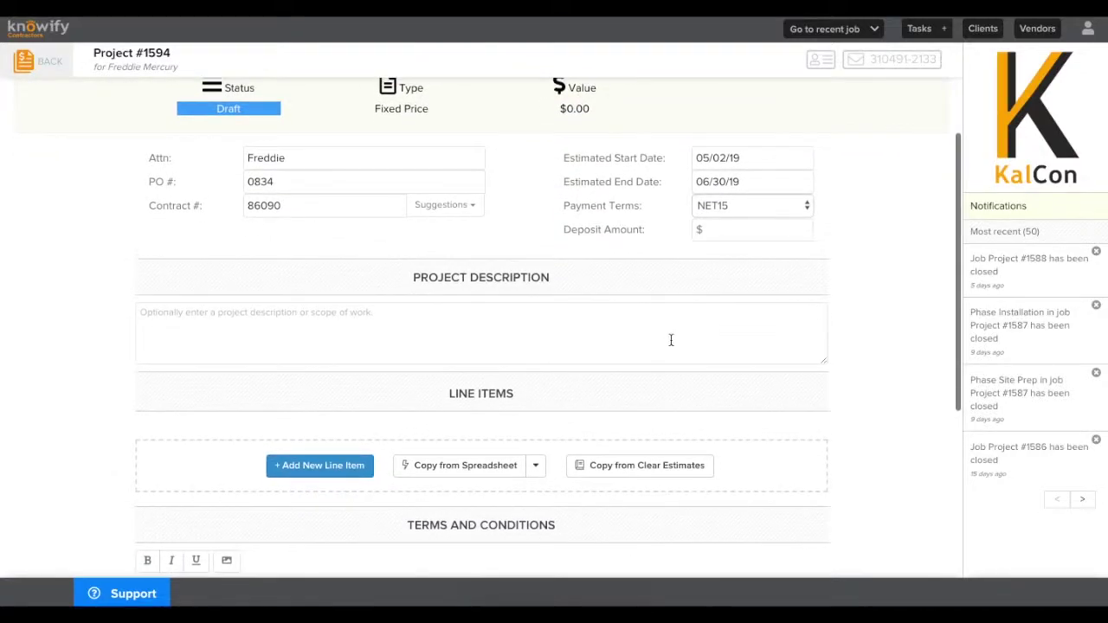
left_click(670, 340)
type("We ")
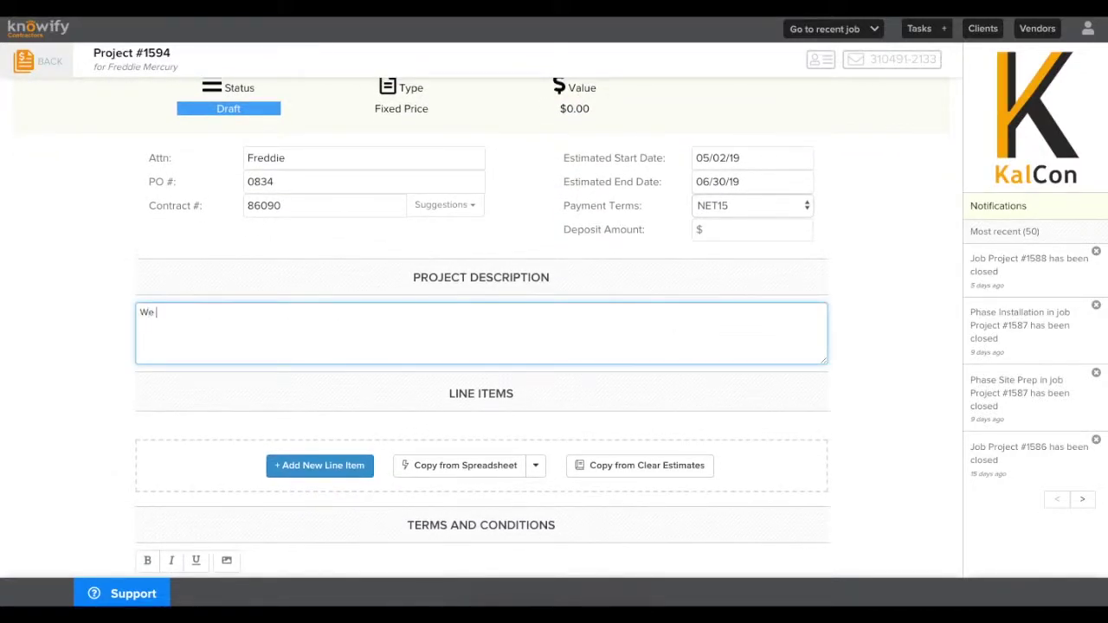
type("will provide all labor and materials for the following:")
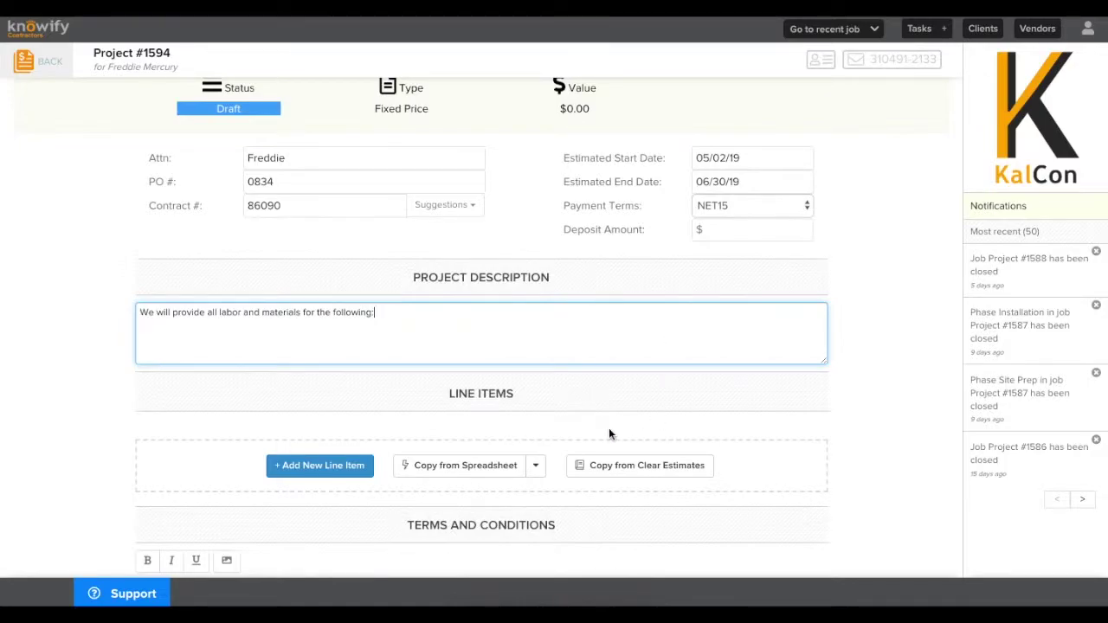
Step: Add a first line item described as Demolition with a price of $2,000
scroll(576, 440, "down", 2)
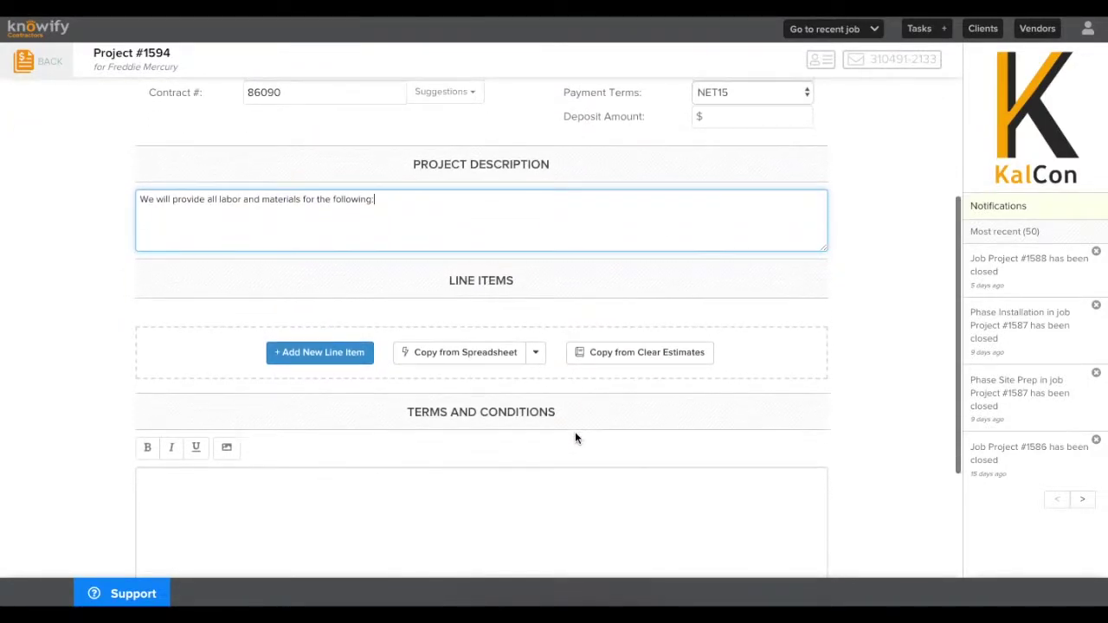
left_click(330, 357)
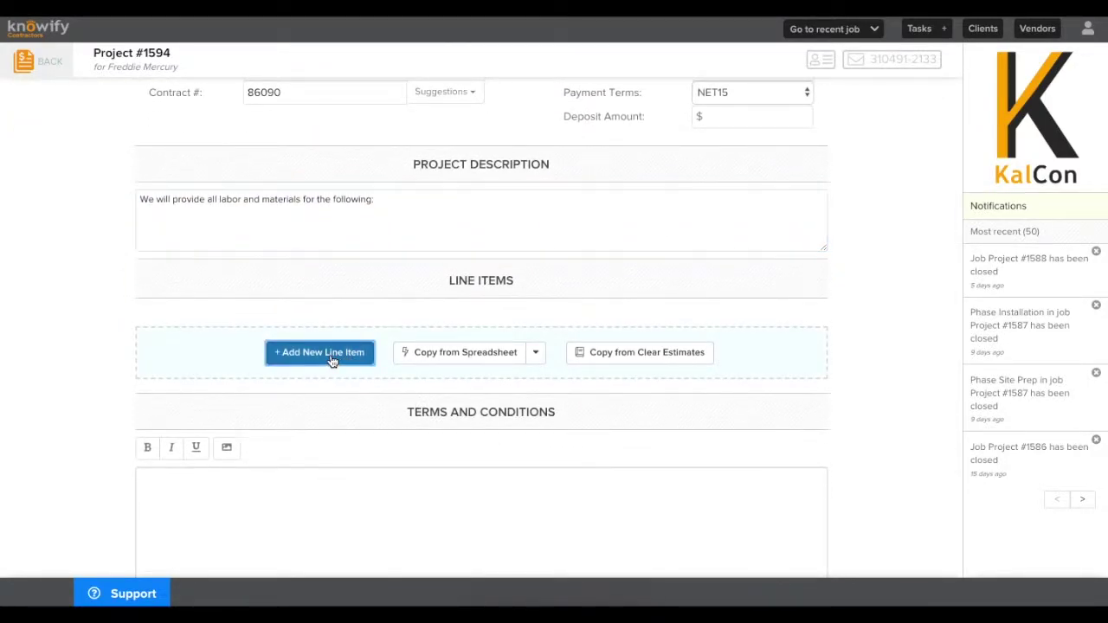
left_click(330, 341)
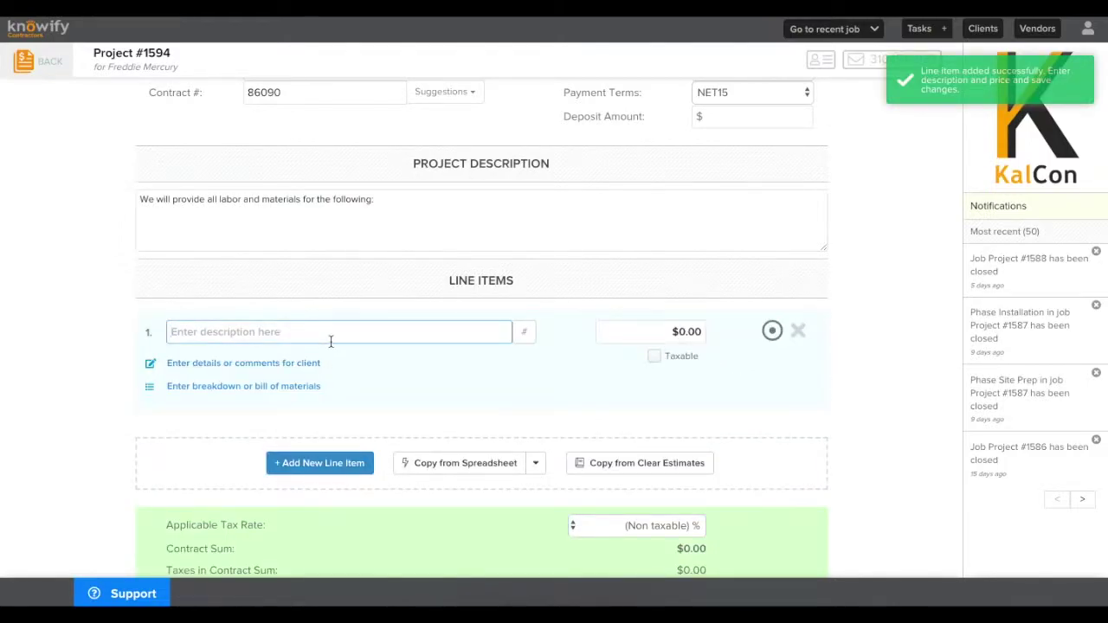
type("Demolition")
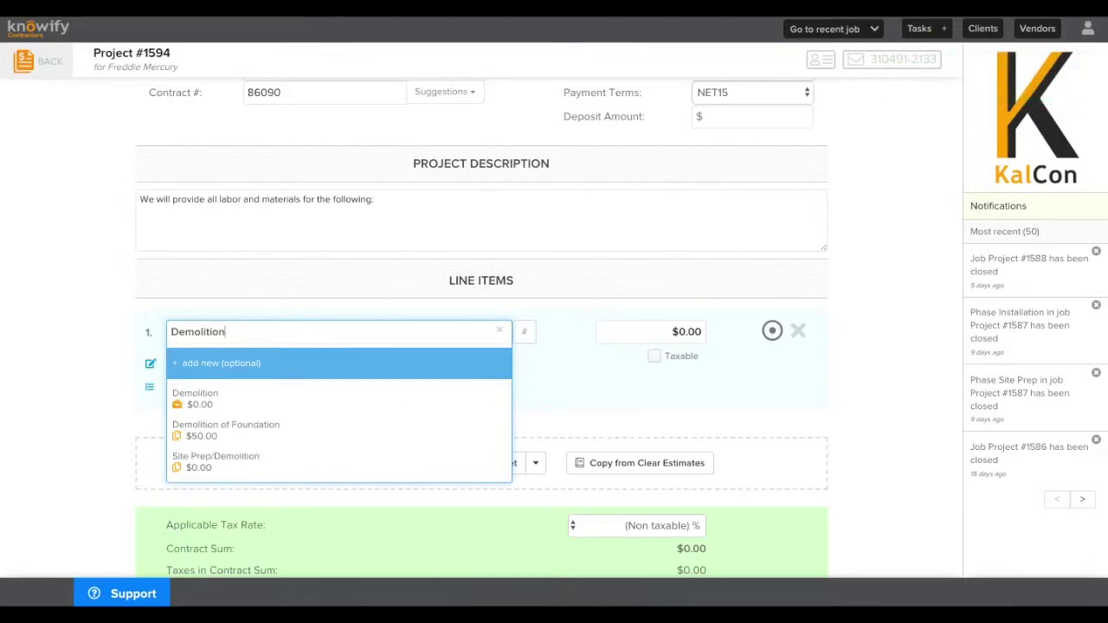
key("Tab")
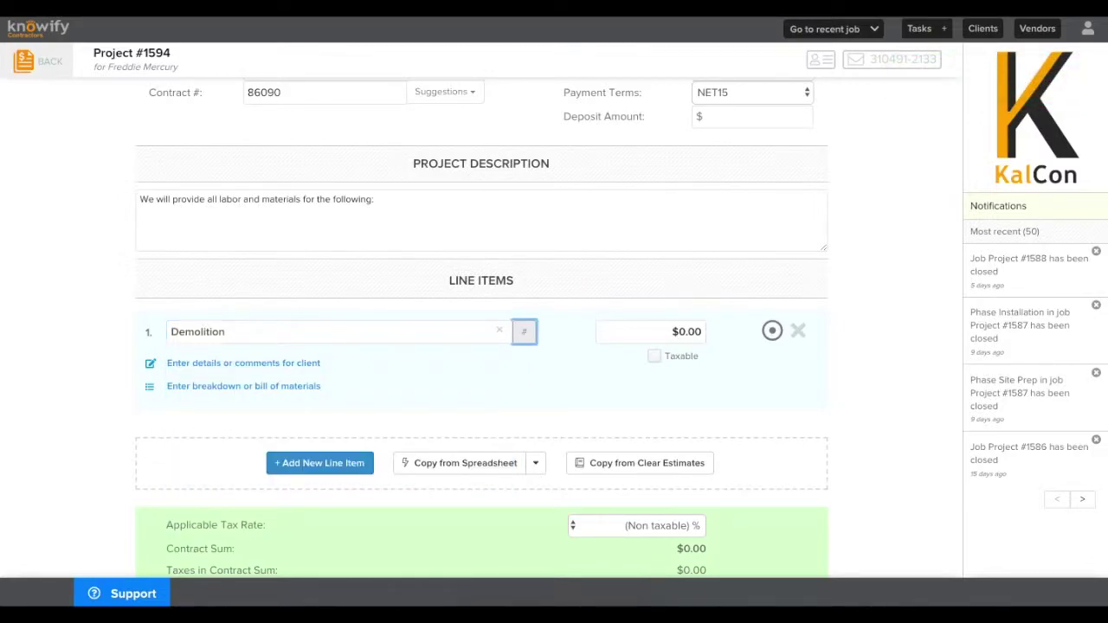
key("Tab")
type("2000")
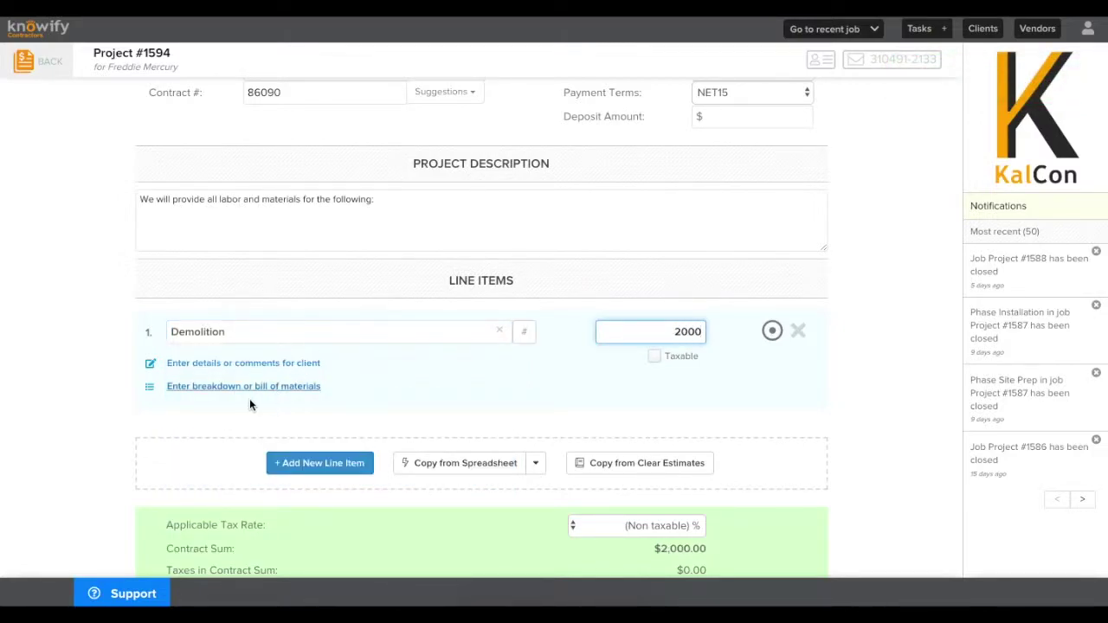
Step: Add a second line item described as Framing with a price of $4,000
left_click(279, 460)
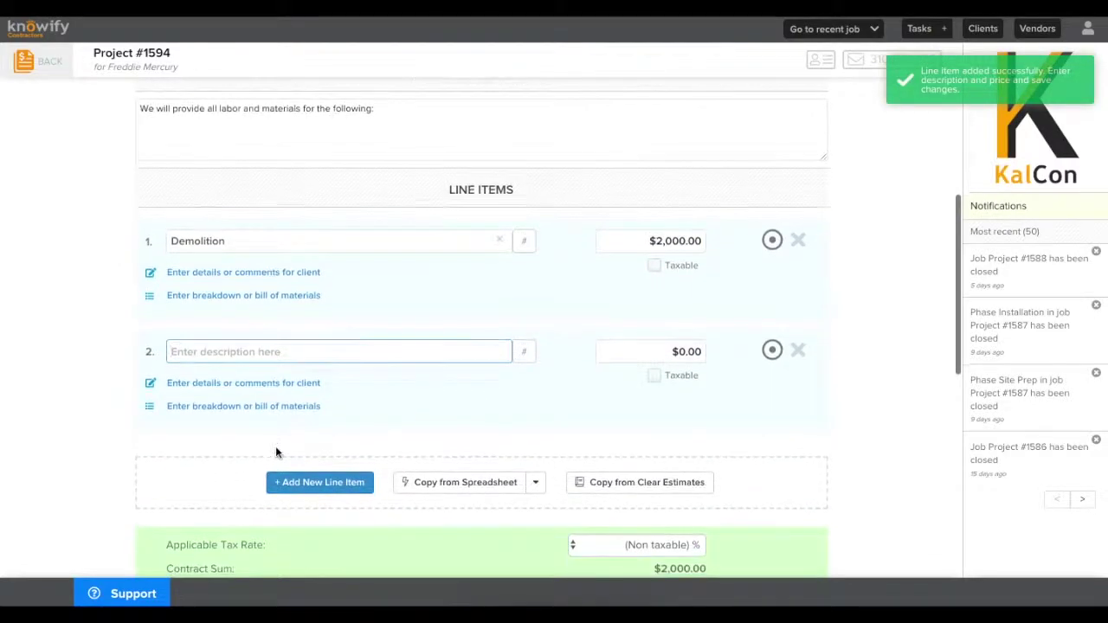
type("Framing")
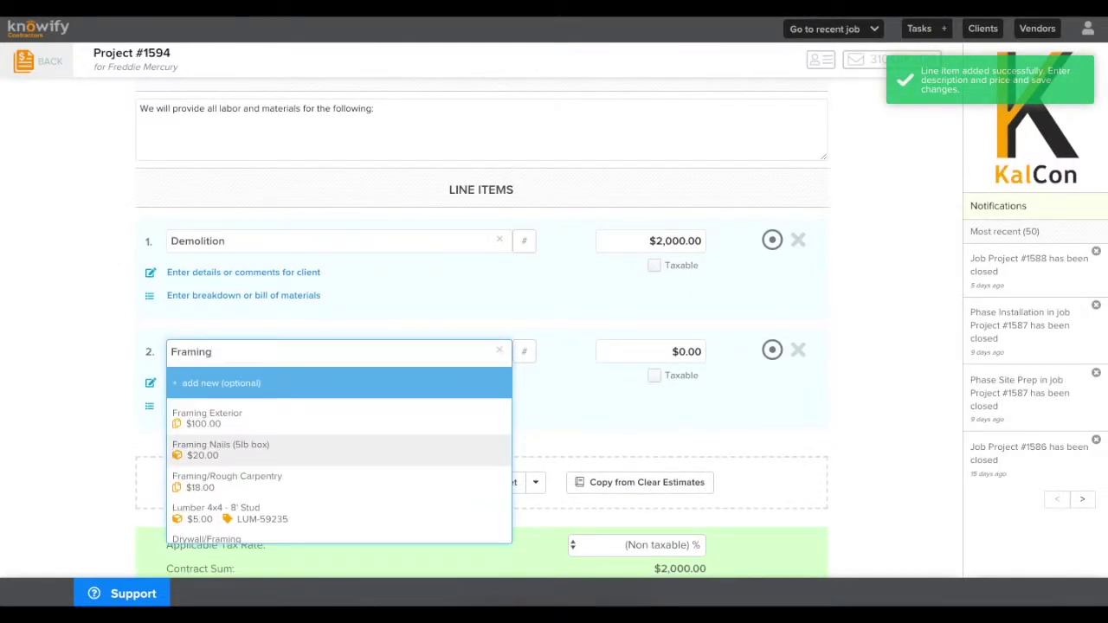
key("Tab")
key("Tab")
type("4000")
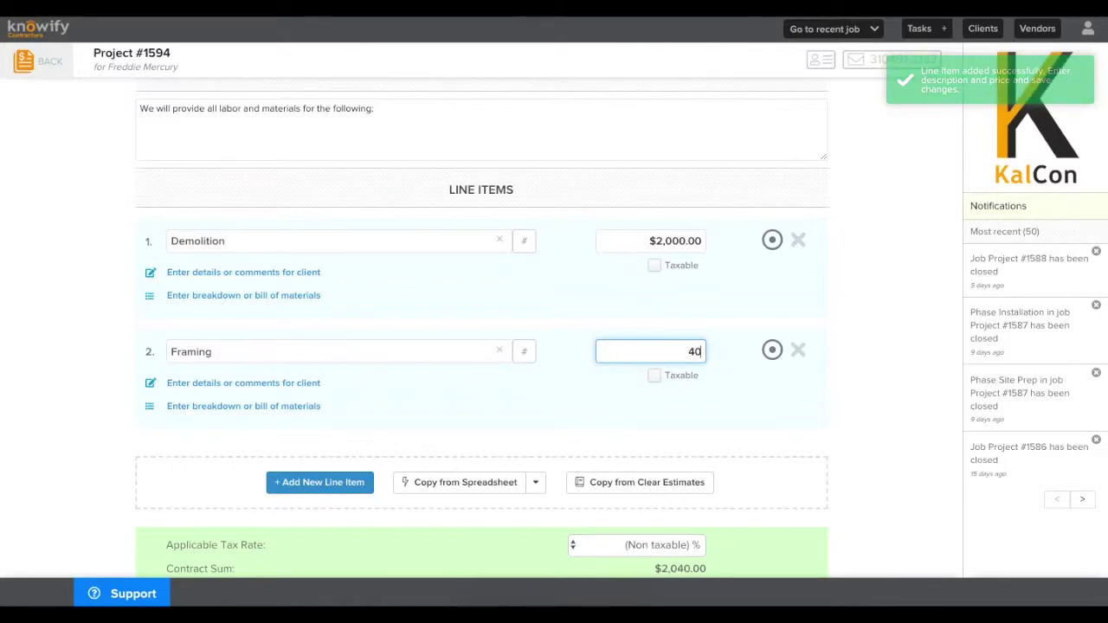
Step: Add a third line item described as Finishing with a price of $3,000
left_click(294, 487)
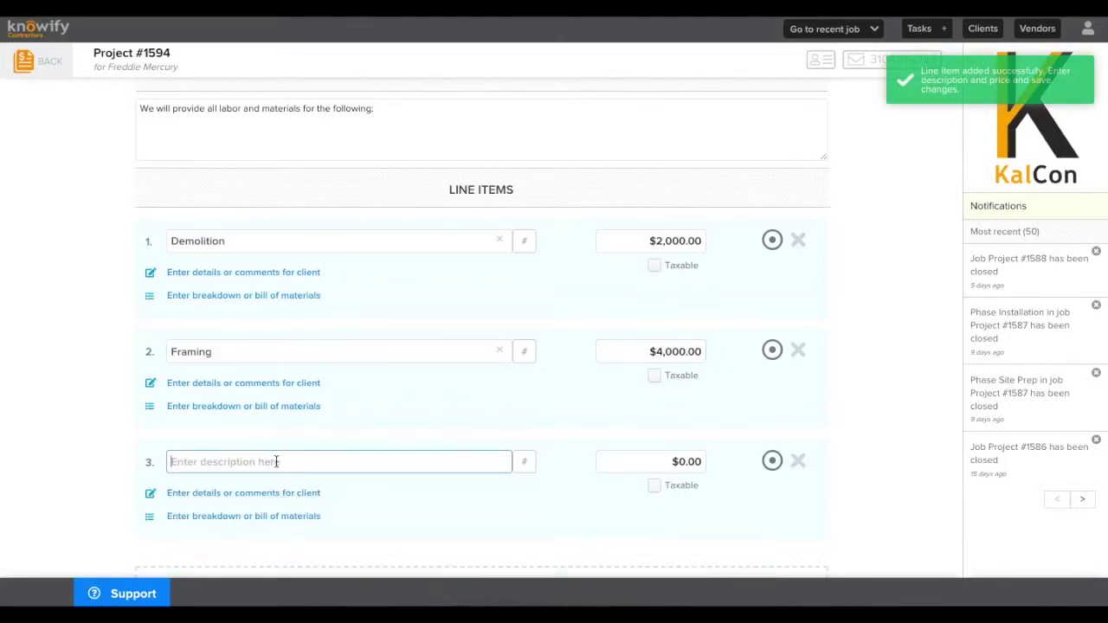
type("Finishing")
key("Tab")
key("Tab")
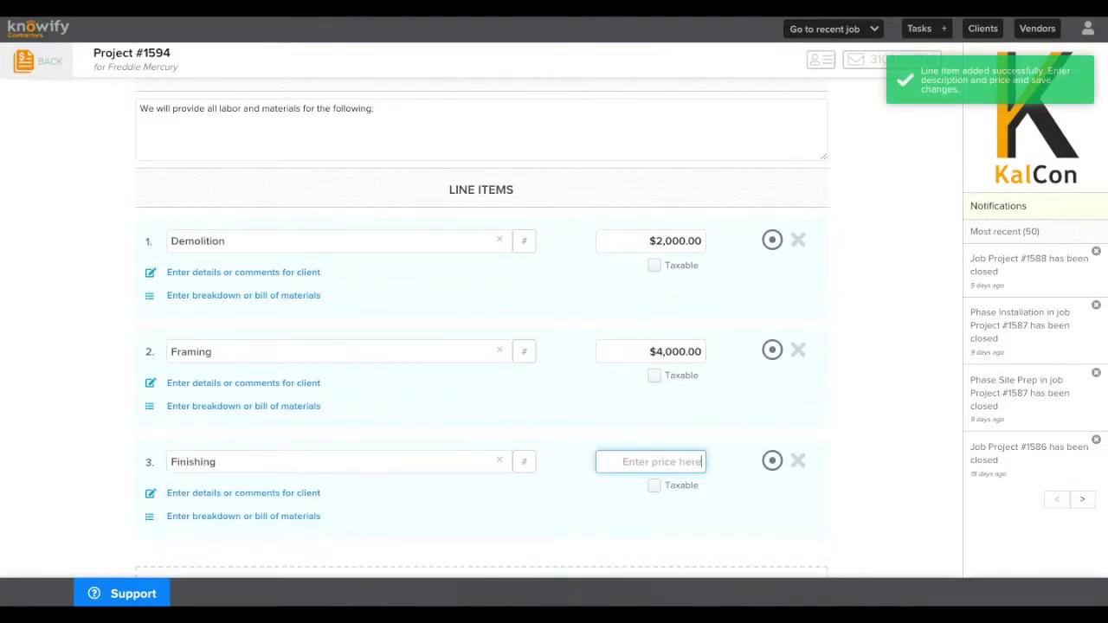
type("3000")
left_click(400, 441)
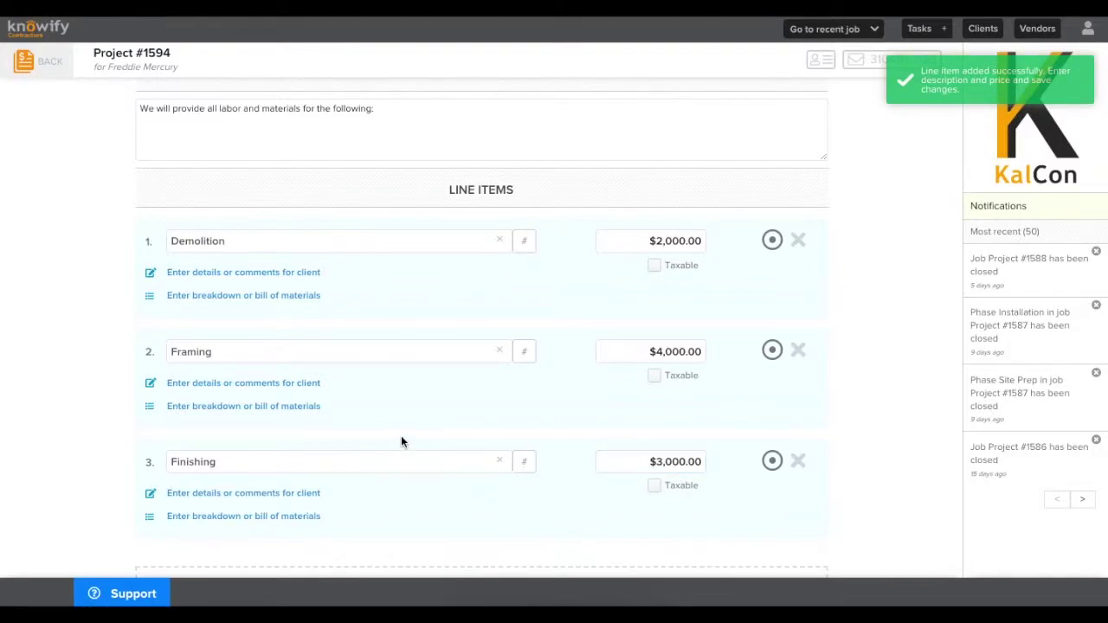
Step: Fill the terms and conditions from the company's default terms and exclusions, and open a preview of the proposal document
scroll(401, 441, "down", 5)
scroll(400, 439, "down", 3)
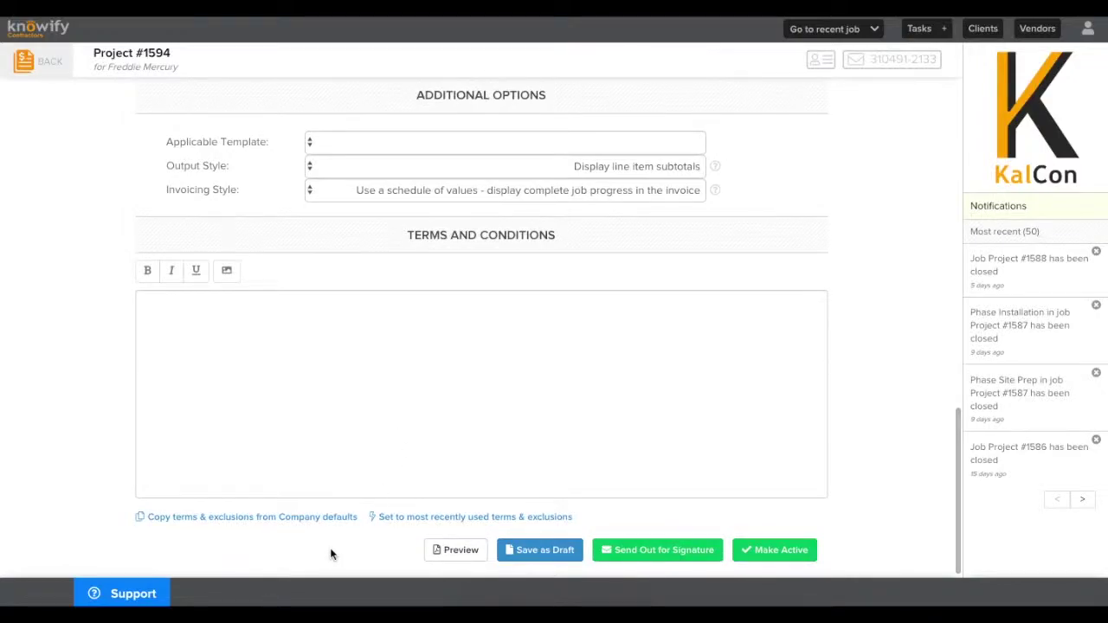
left_click(277, 519)
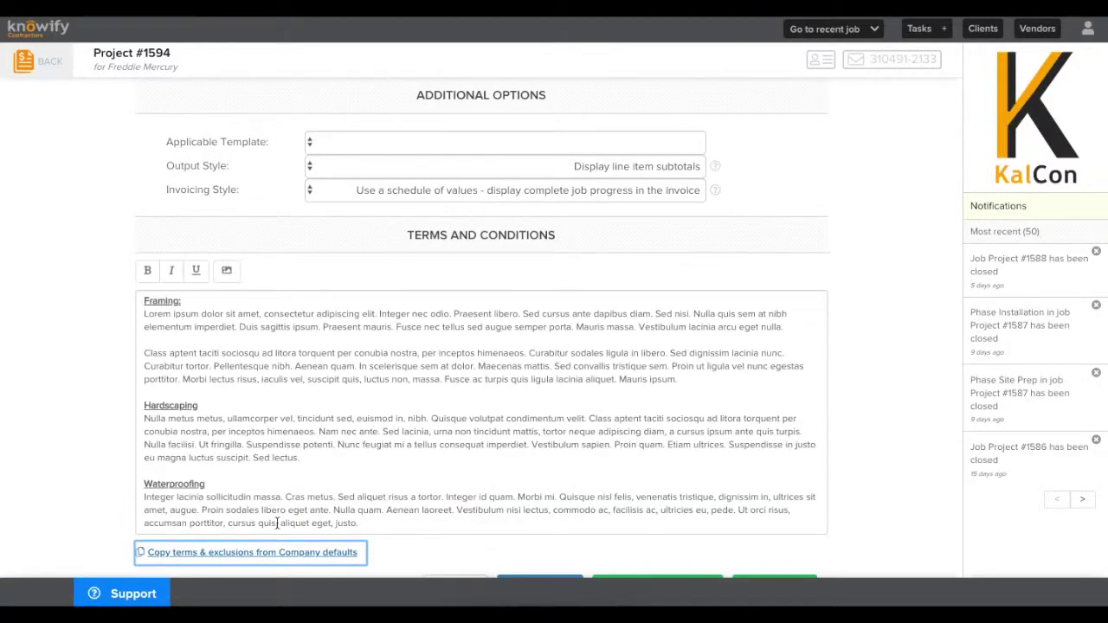
scroll(413, 477, "down", 1)
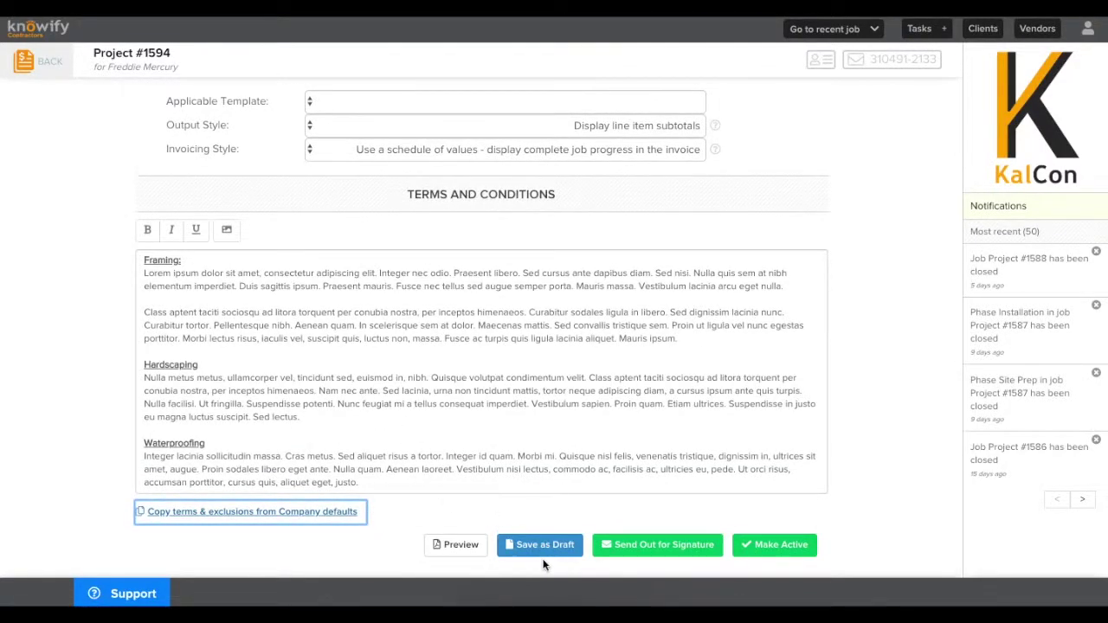
left_click(478, 547)
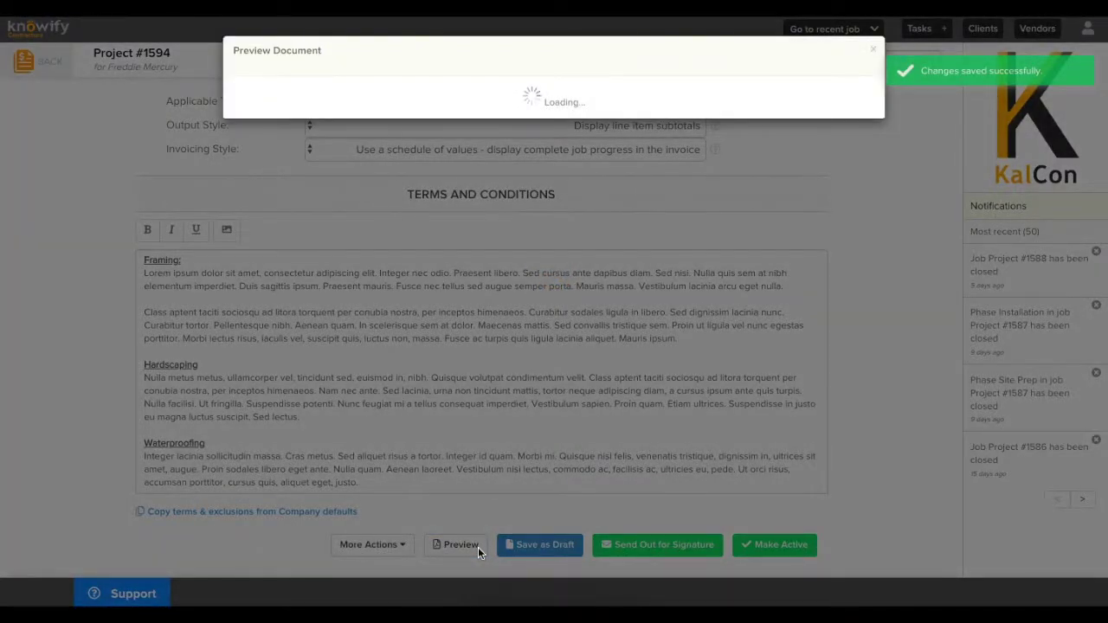
Step: Review the proposal preview's header, line items, totals and terms, and close the preview
scroll(481, 549, "down", 2)
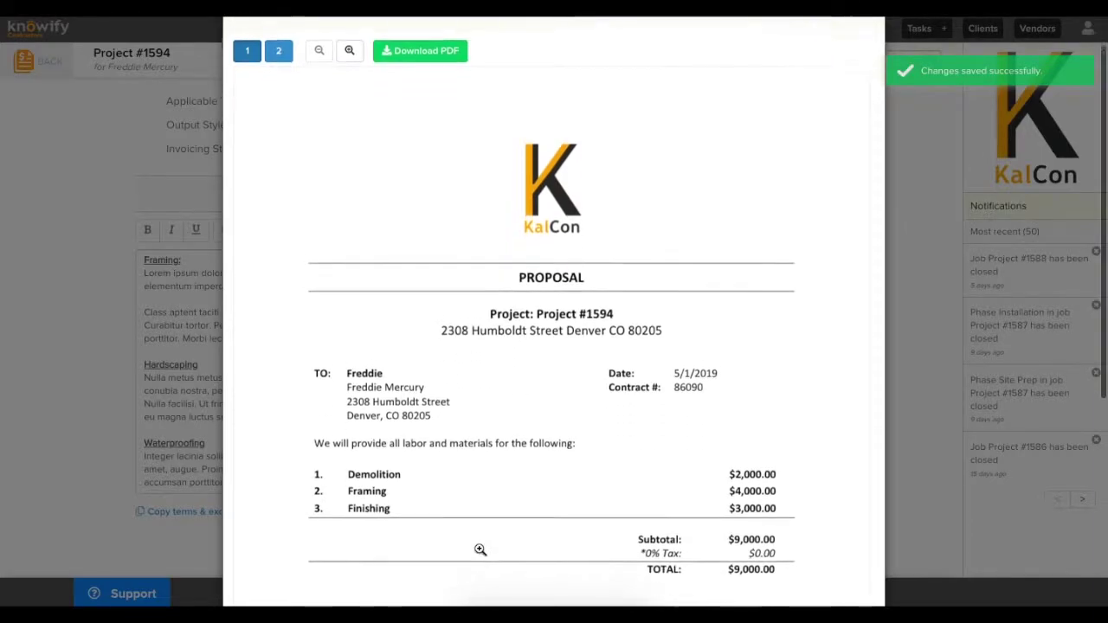
scroll(481, 550, "down", 3)
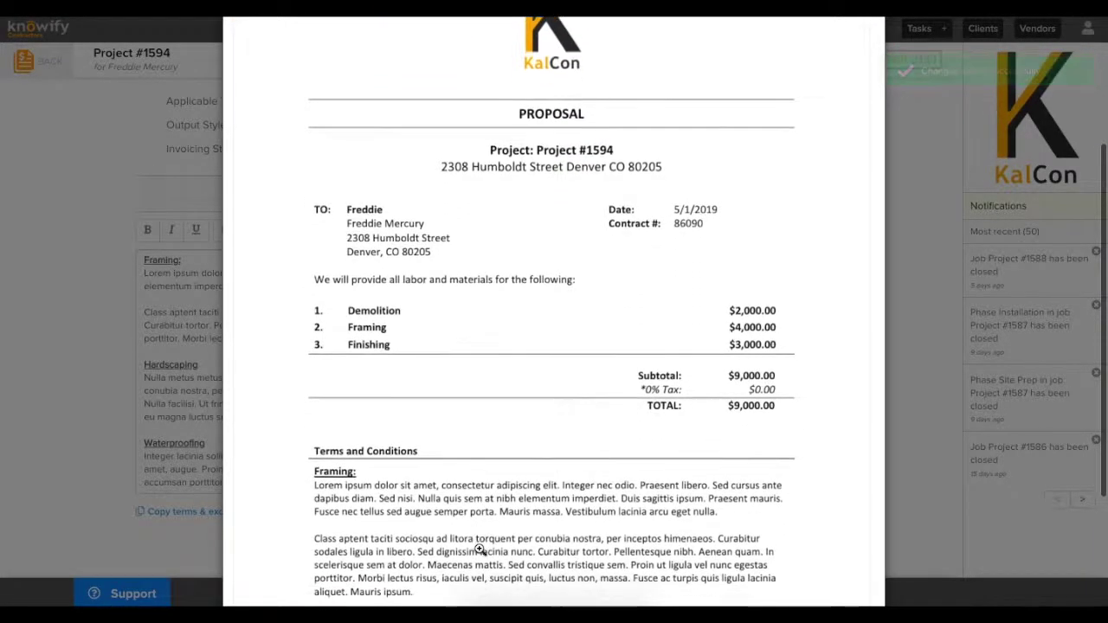
scroll(480, 550, "down", 1)
scroll(480, 549, "up", 2)
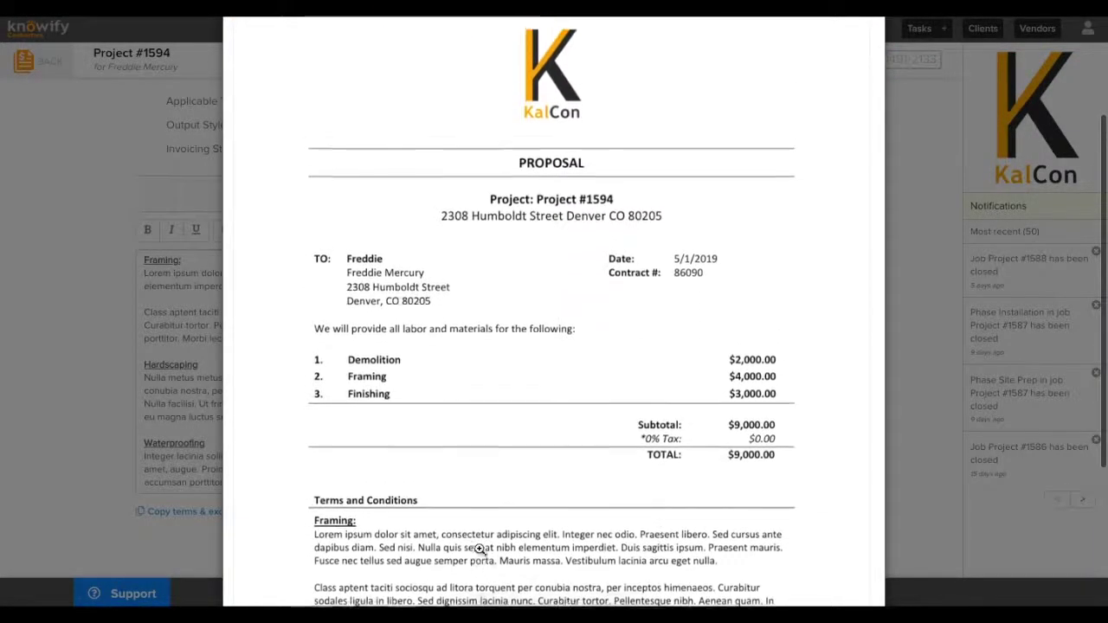
key("Escape")
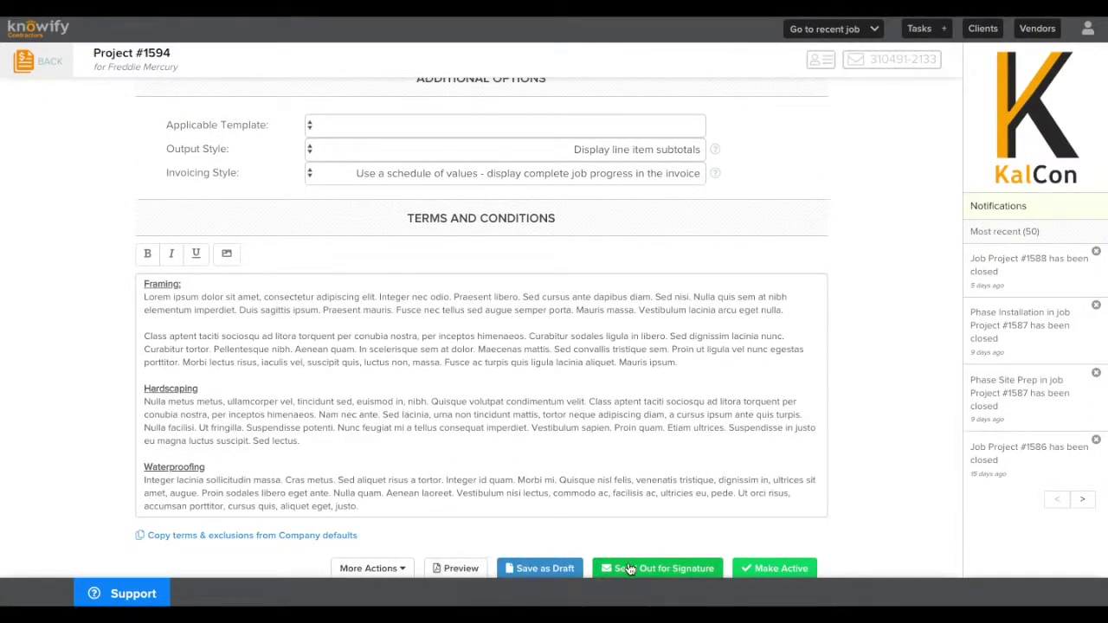
Step: View the form for sending the proposal out for signature, and close it without sending
left_click(630, 568)
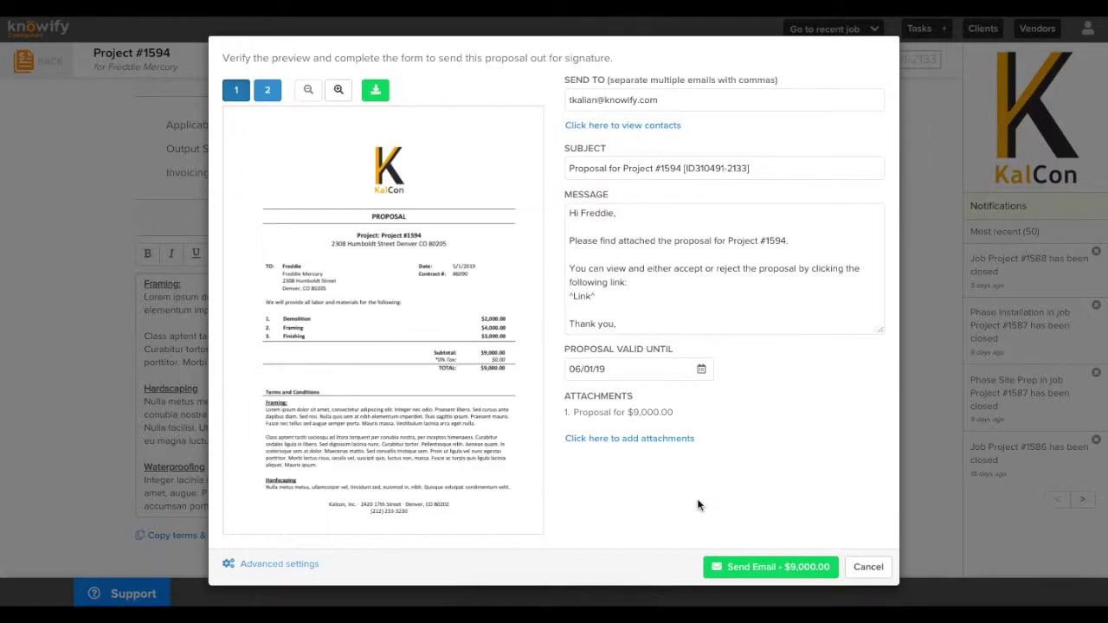
key("Escape")
scroll(697, 508, "down", 1)
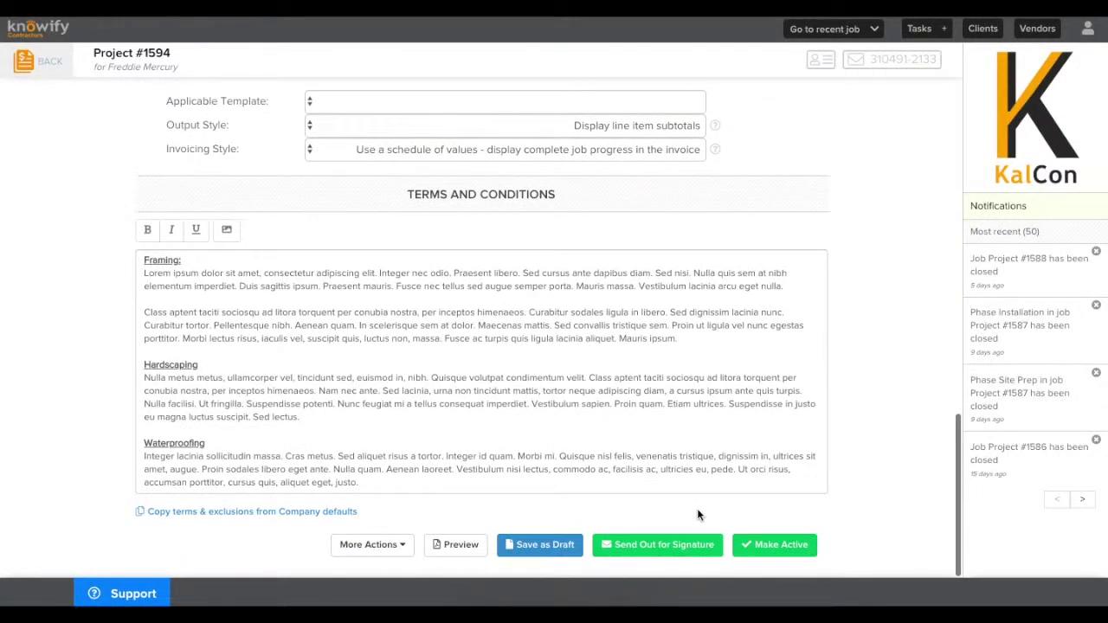
Step: Make the fixed-price job active and dismiss the activation notice
left_click(763, 544)
left_click(665, 218)
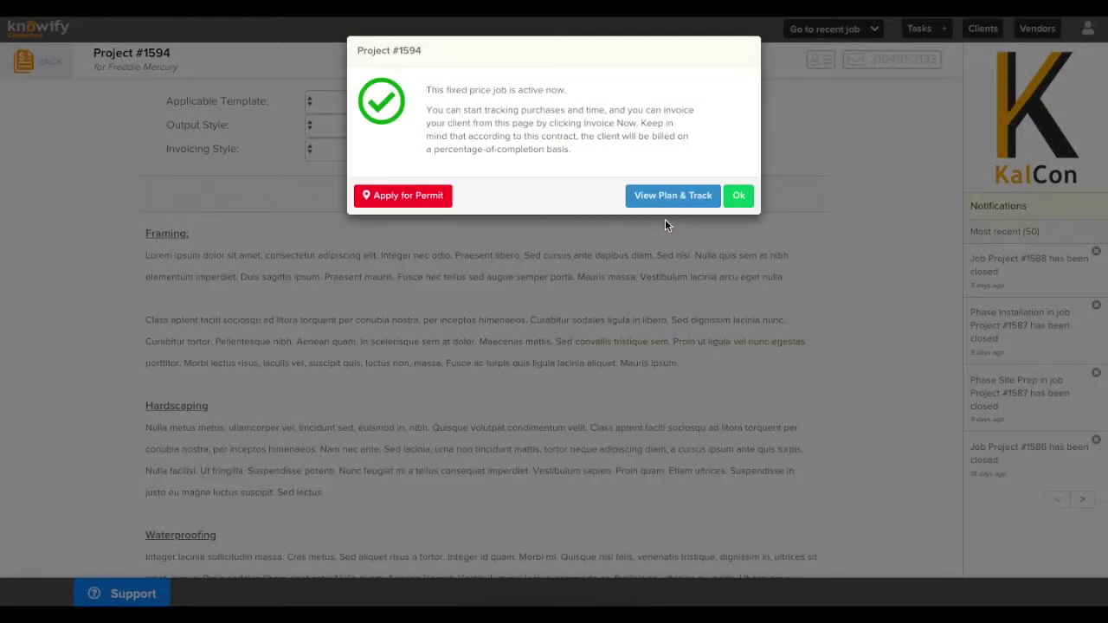
left_click(727, 201)
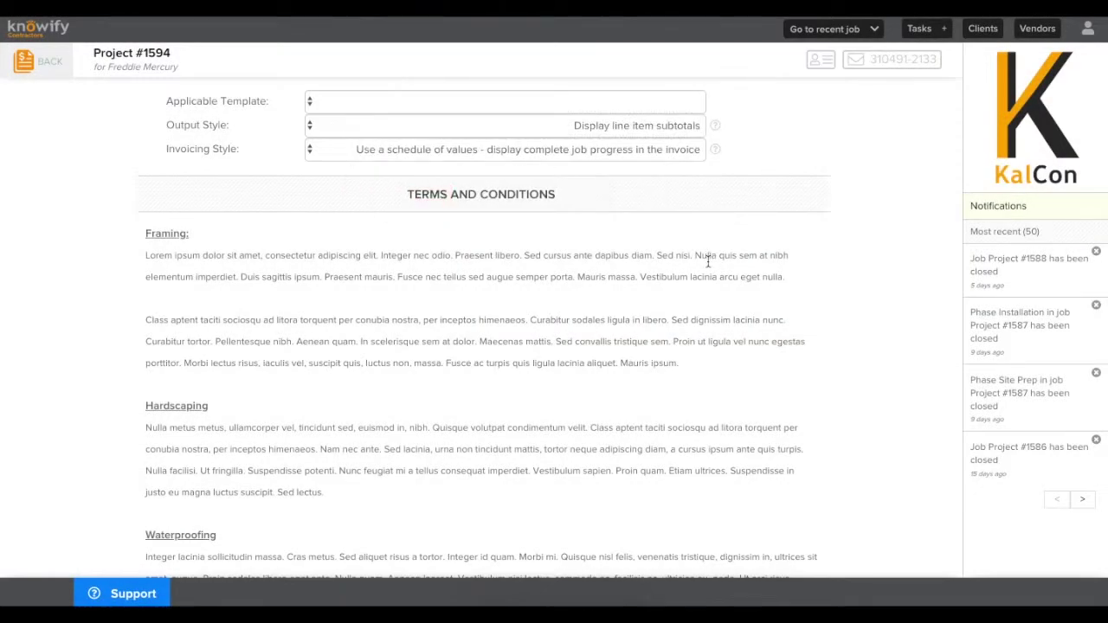
Step: Start an invoice for the active job and set Demolition to 100% complete in the progress billing
scroll(709, 259, "up", 12)
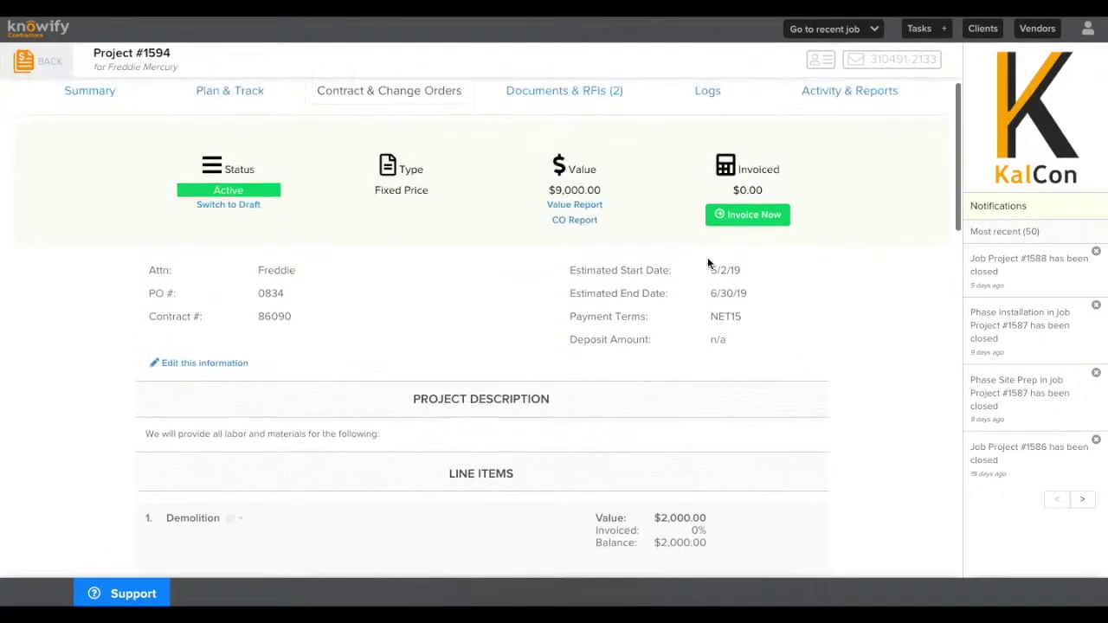
scroll(708, 262, "up", 1)
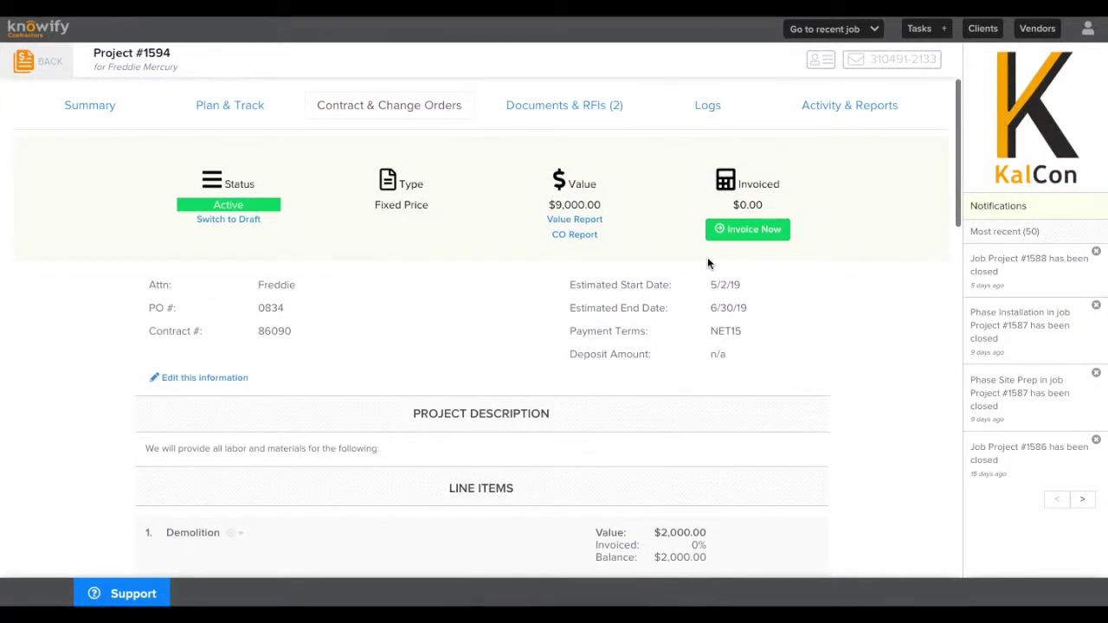
left_click(742, 232)
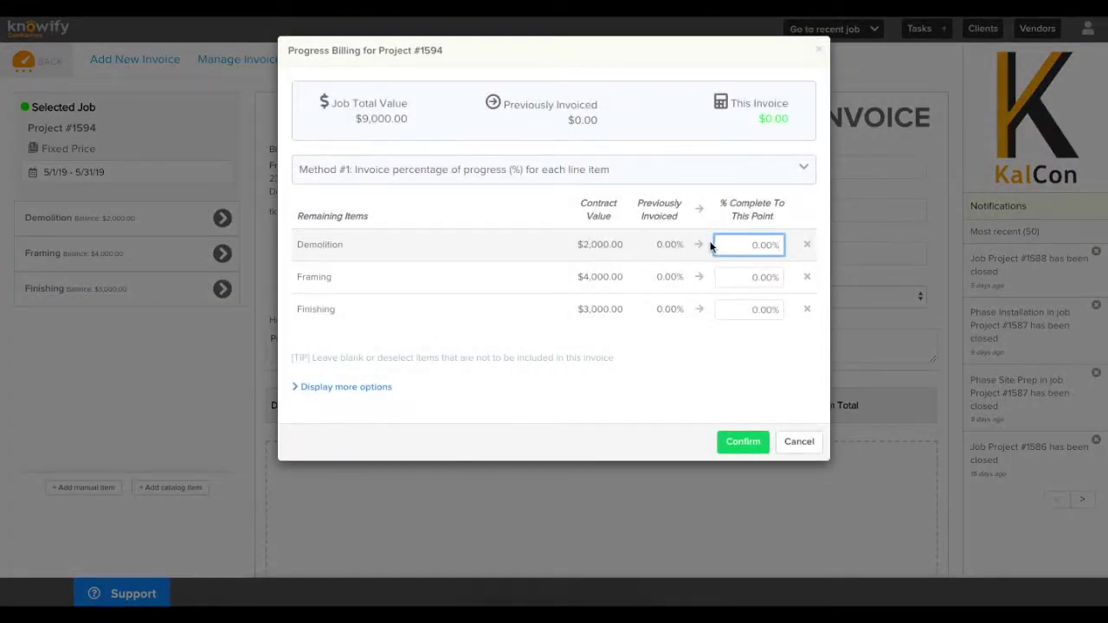
left_click(700, 246)
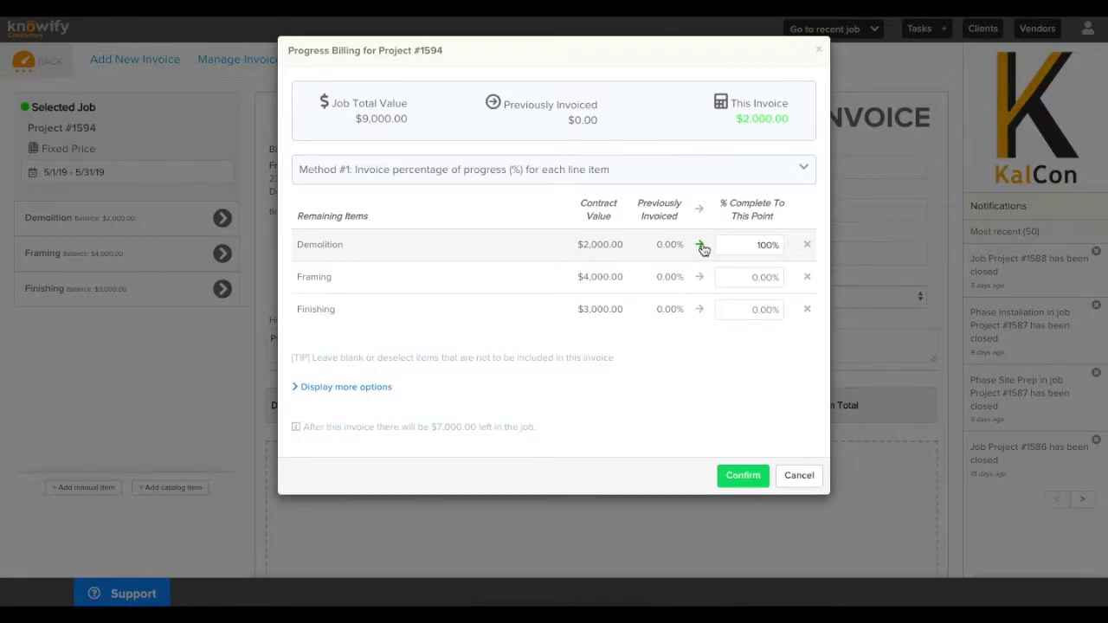
Step: Change the invoicing method to Method #2, a certain dollar amount per line item, and set Demolition's amount to $800
left_click(689, 177)
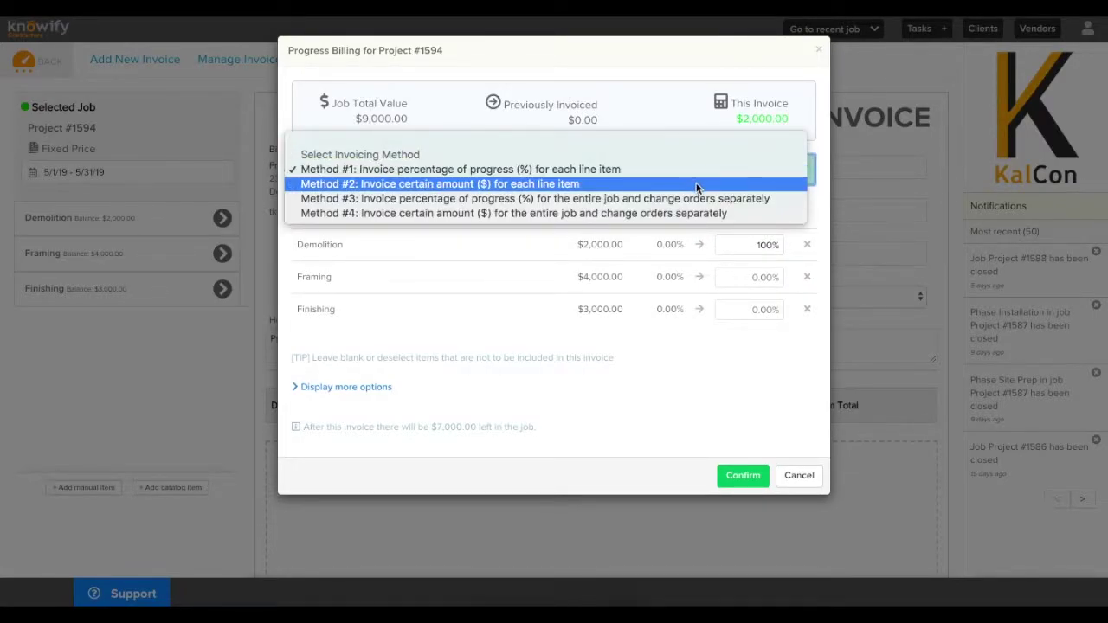
left_click(697, 184)
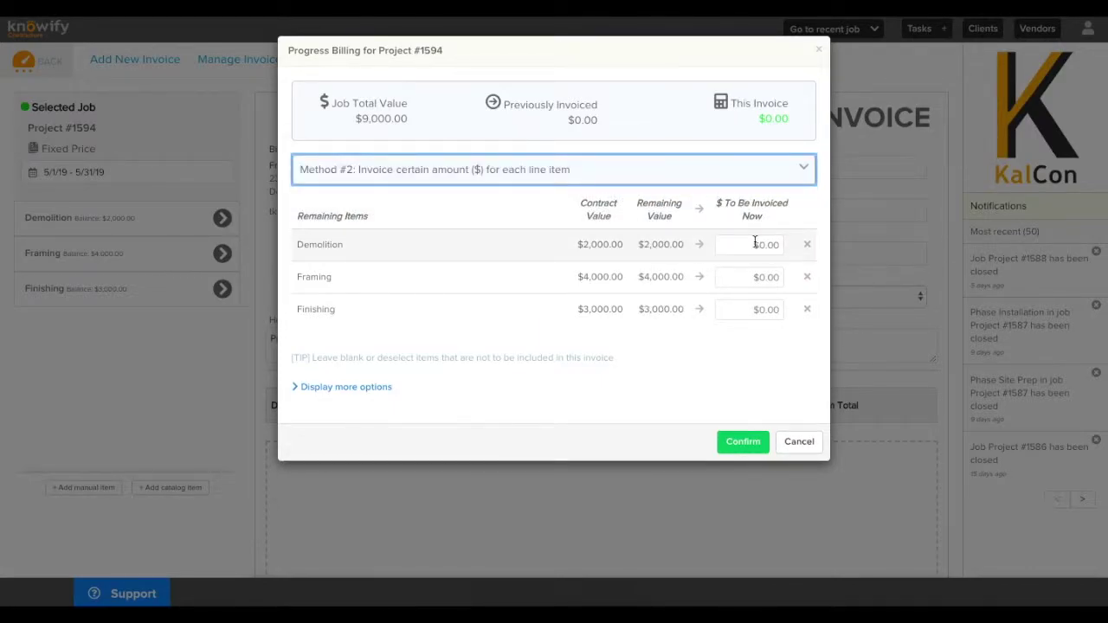
left_click(745, 245)
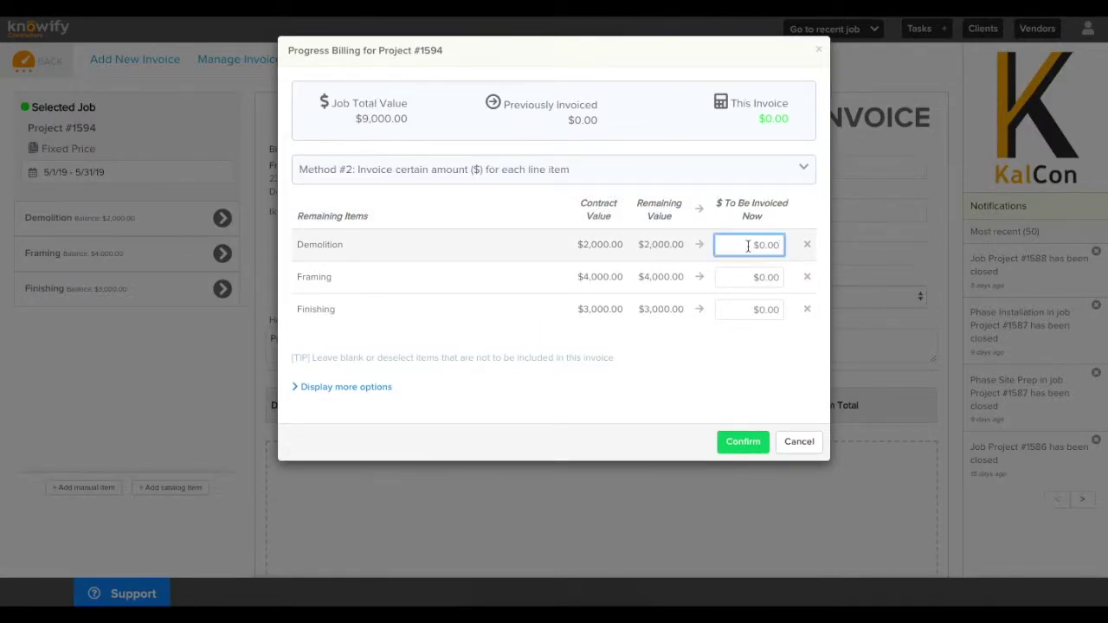
type("800")
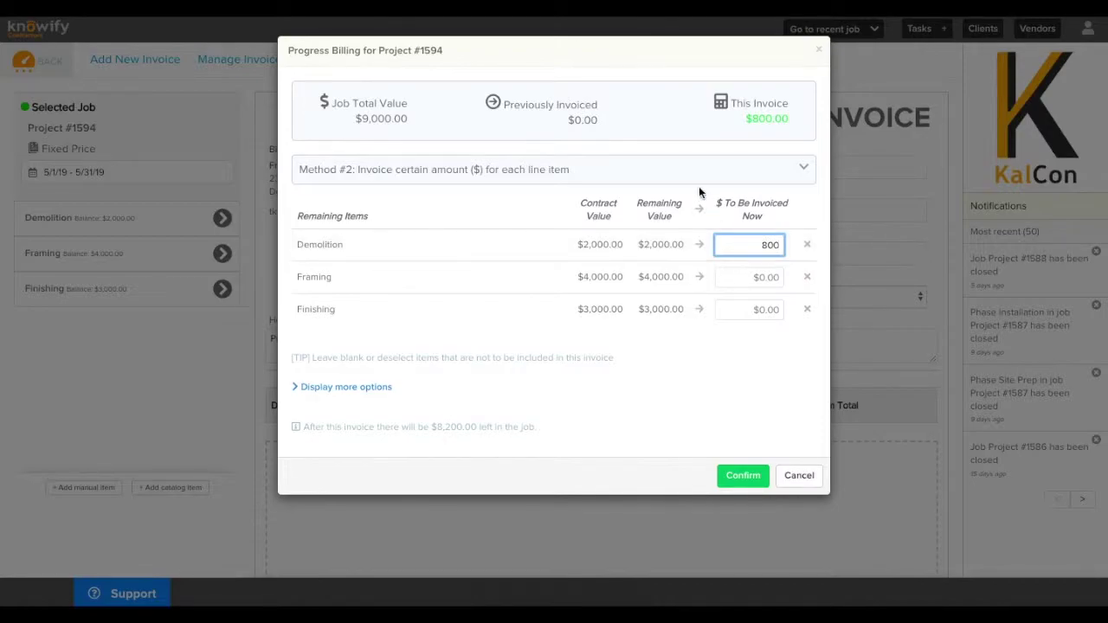
Step: Bill Demolition's full remaining $2,000 and $1,200 for Framing, and confirm the progress billing
left_click(690, 167)
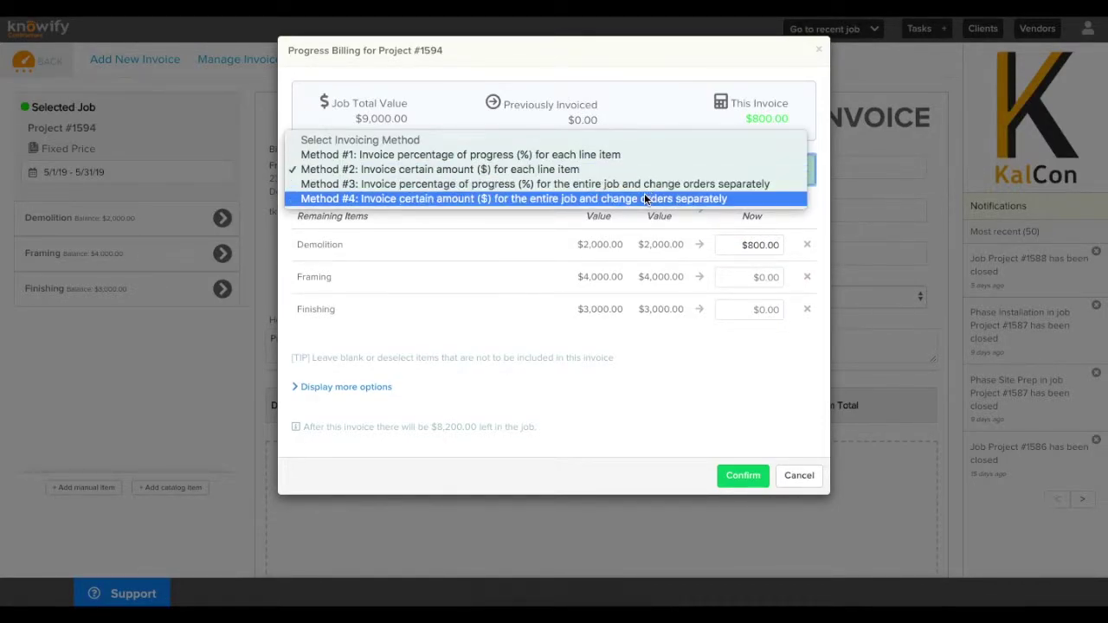
left_click(612, 244)
left_click(700, 246)
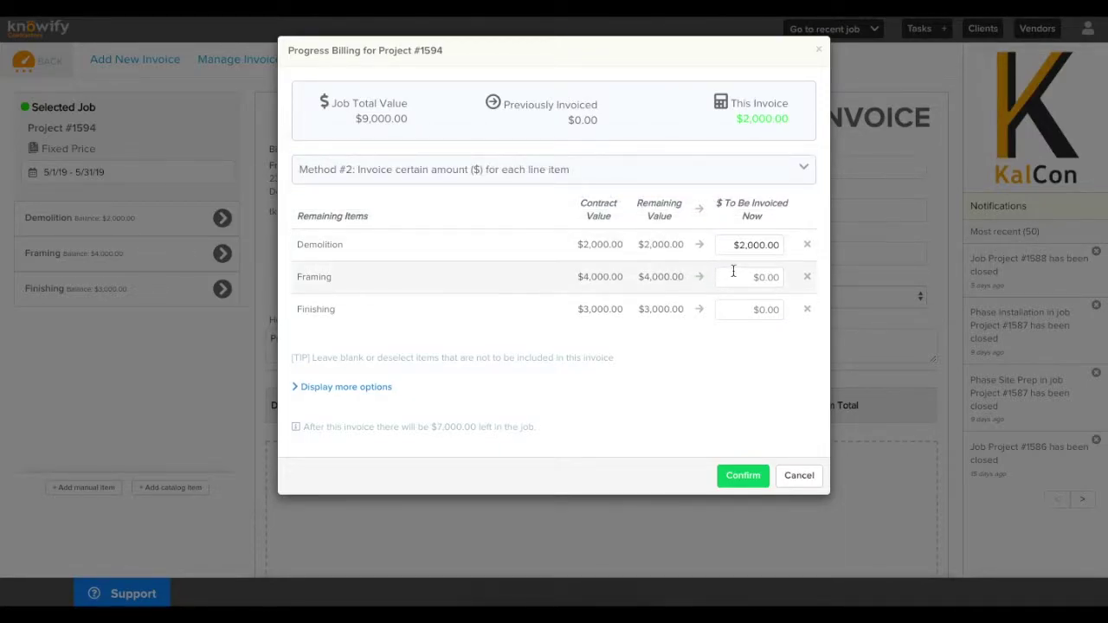
left_click(740, 276)
type("1200")
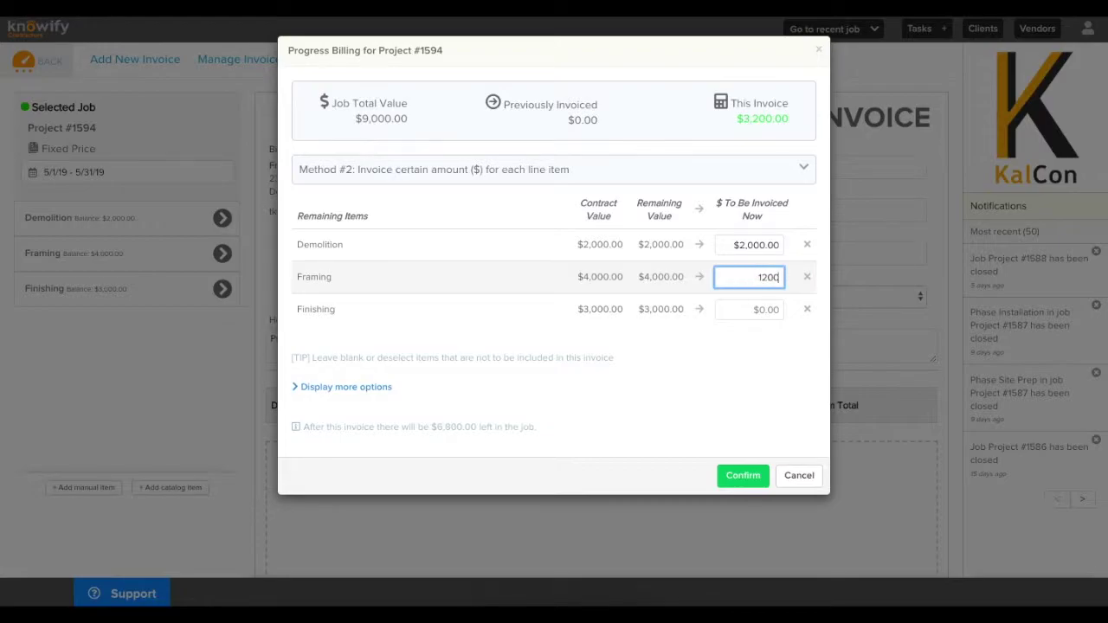
left_click(751, 481)
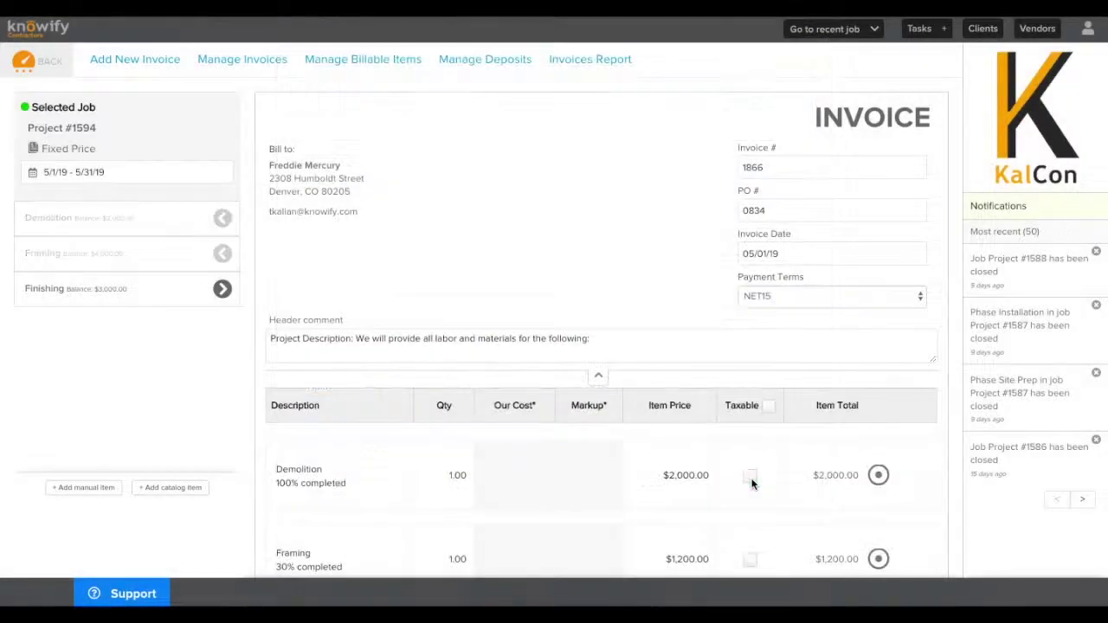
Step: Verify and finalize the invoice with emailing to the client enabled, and send it with the prefilled message
scroll(752, 484, "down", 5)
scroll(752, 485, "down", 3)
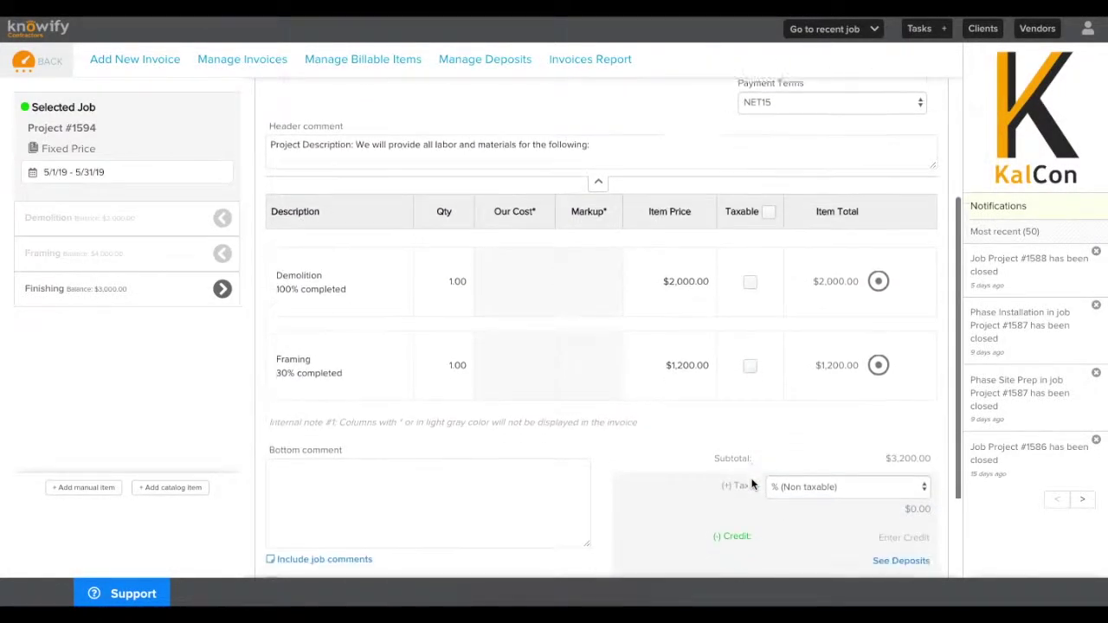
left_click(851, 545)
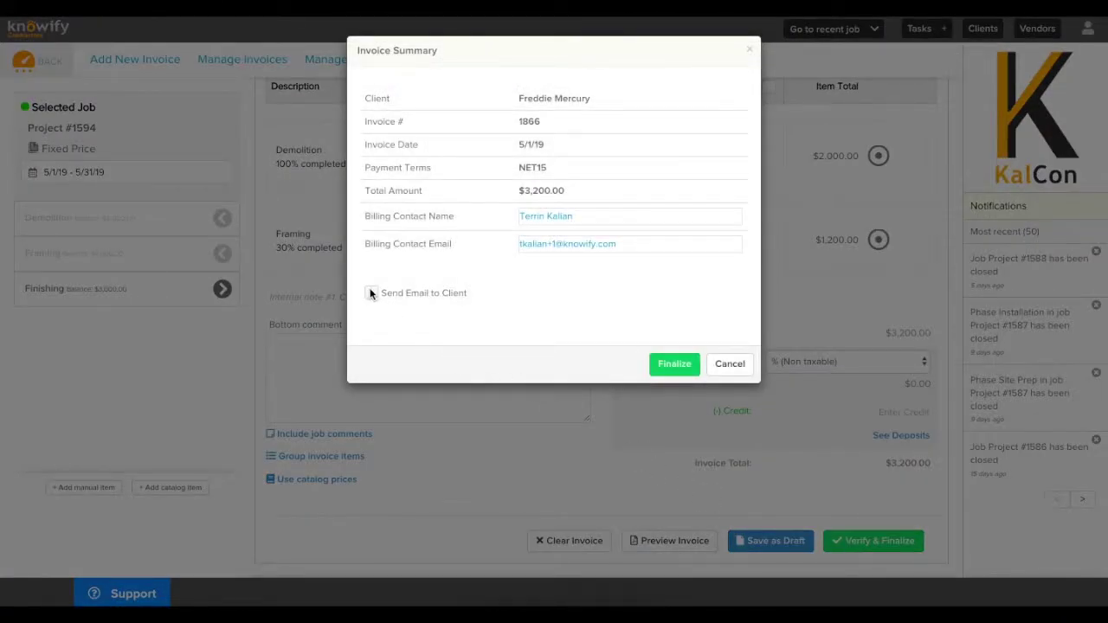
left_click(371, 295)
left_click(610, 377)
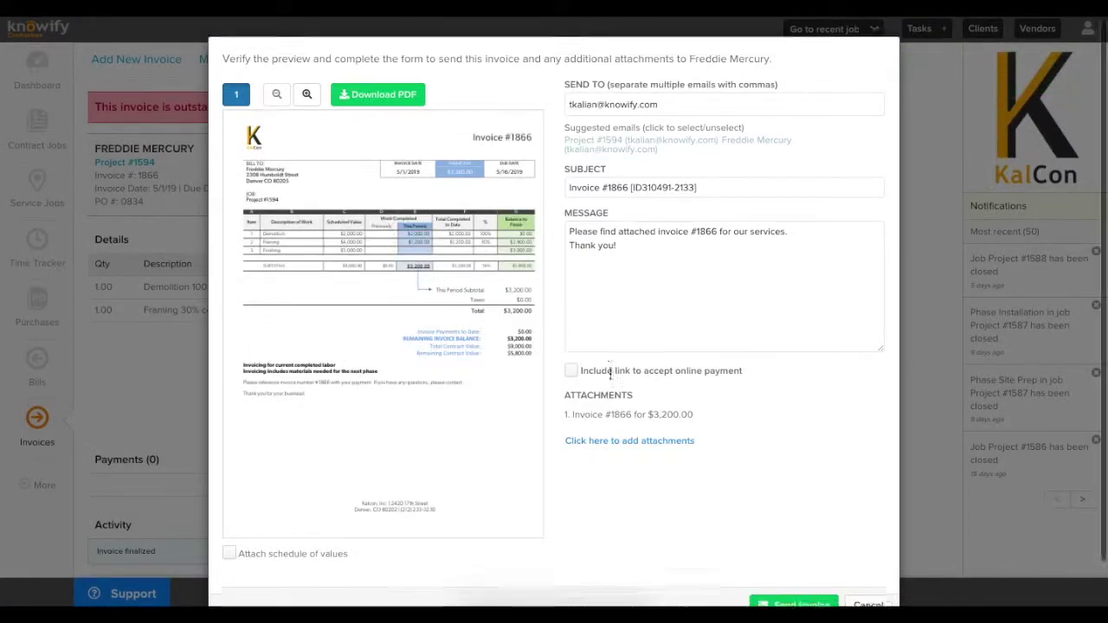
scroll(610, 371, "down", 1)
left_click(800, 561)
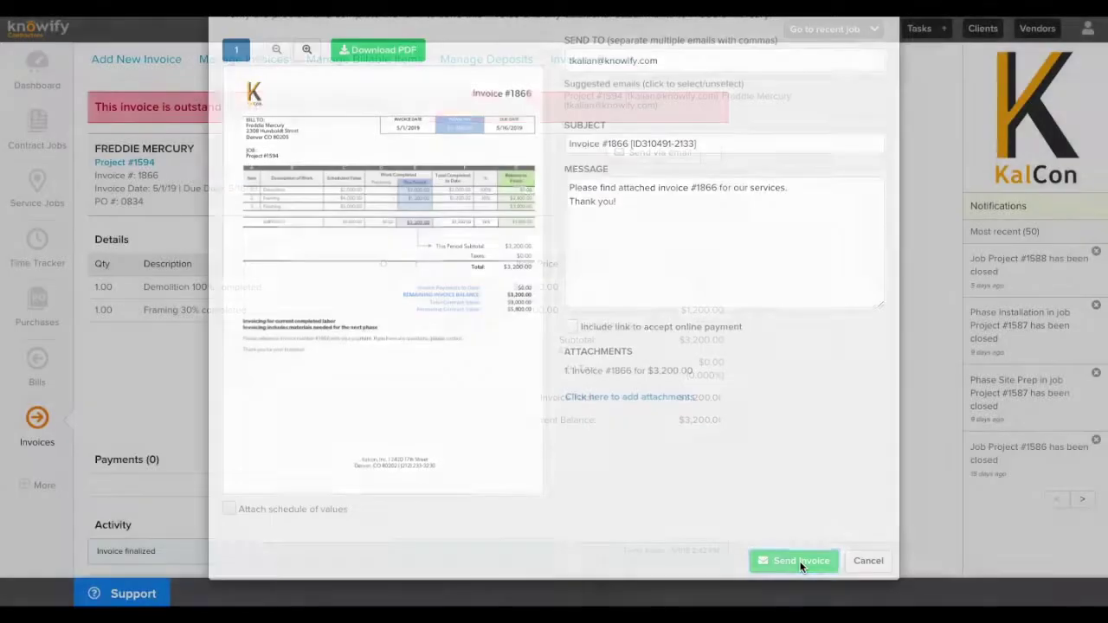